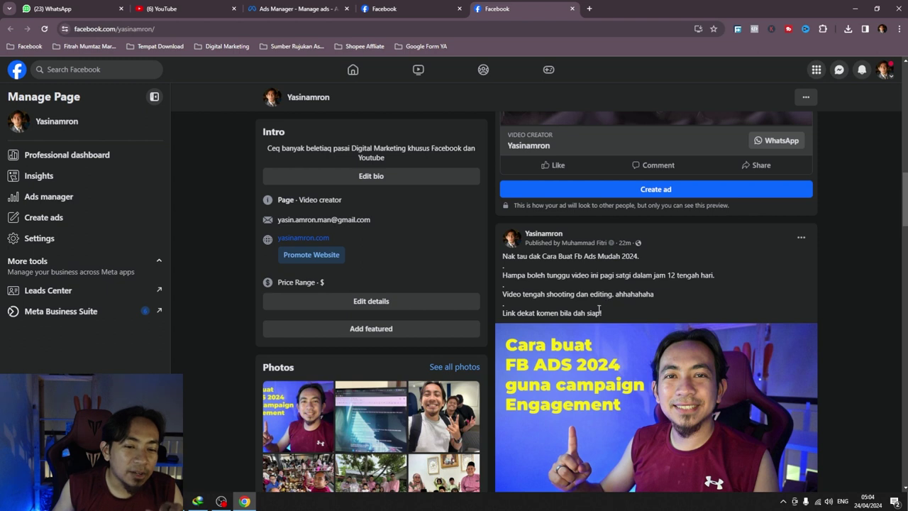
# Step: Edit the FB Ads post's closing line to end with "atau layari" and open the yasinamron.com website through a web search
pyautogui.click(802, 238)
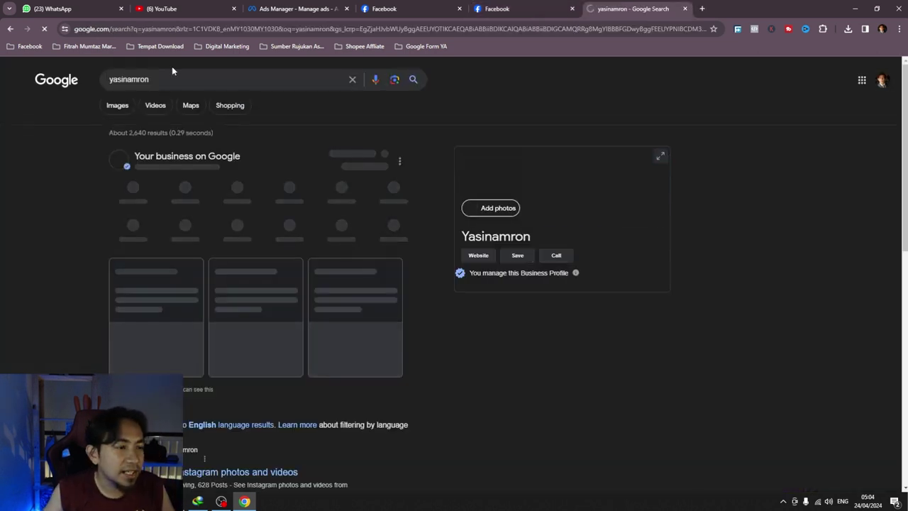
pyautogui.scroll(-1, 454, 270)
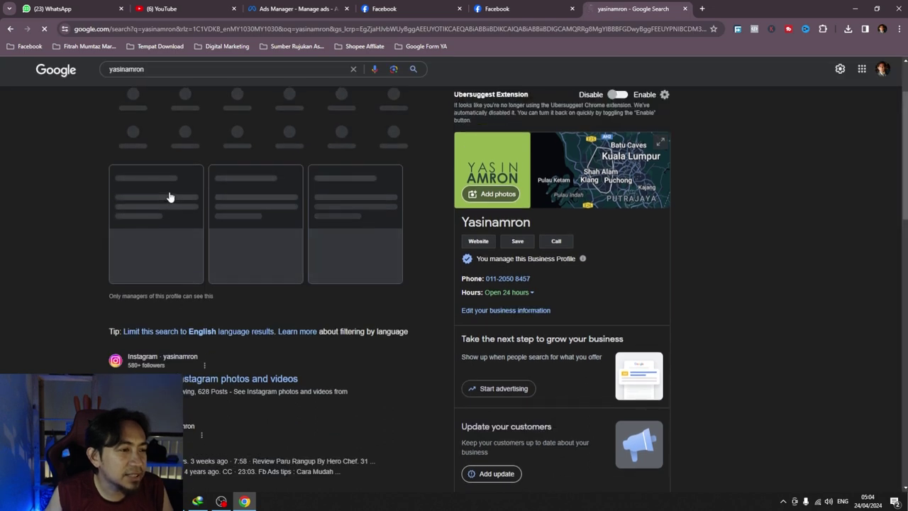
pyautogui.scroll(-1, 169, 198)
pyautogui.scroll(-3, 168, 198)
pyautogui.click(158, 369)
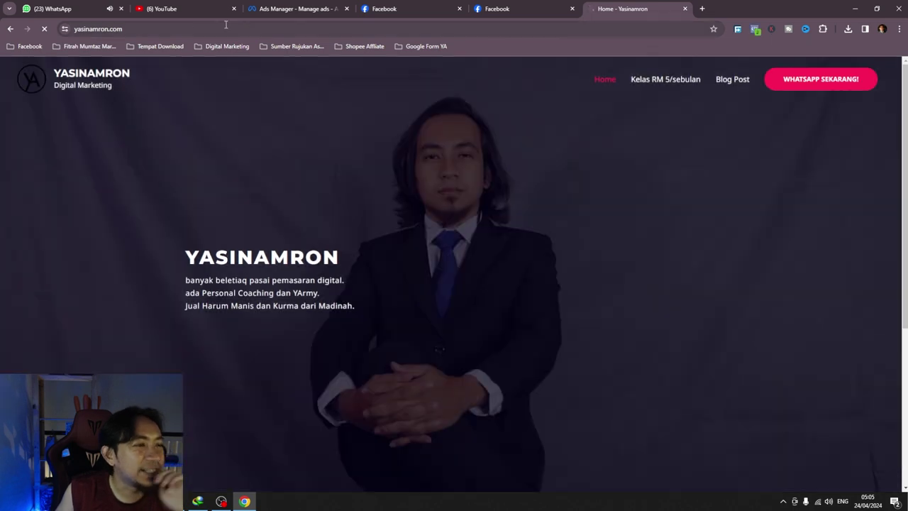
# Step: Copy the yasinamron.com address, paste it at the end of the Facebook post's text and save the post
pyautogui.click(187, 31)
pyautogui.hotkey('ctrl', 'c')
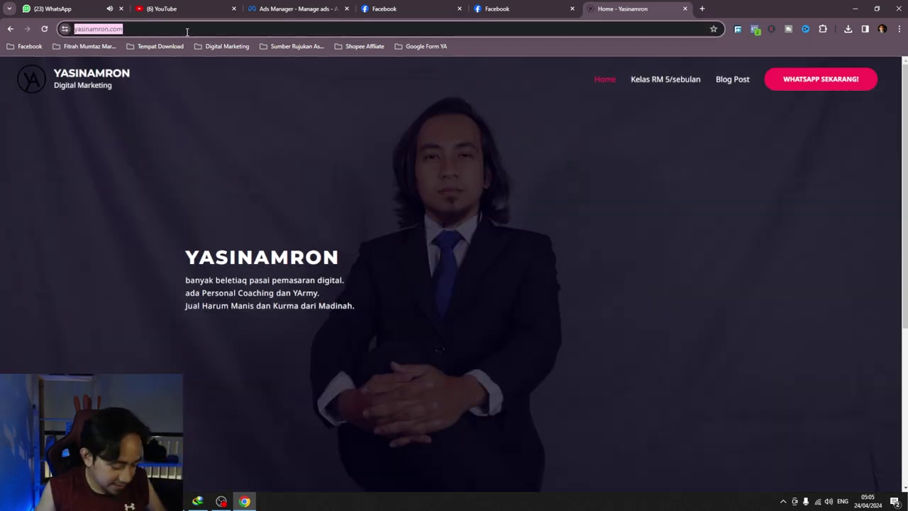
pyautogui.click(511, 9)
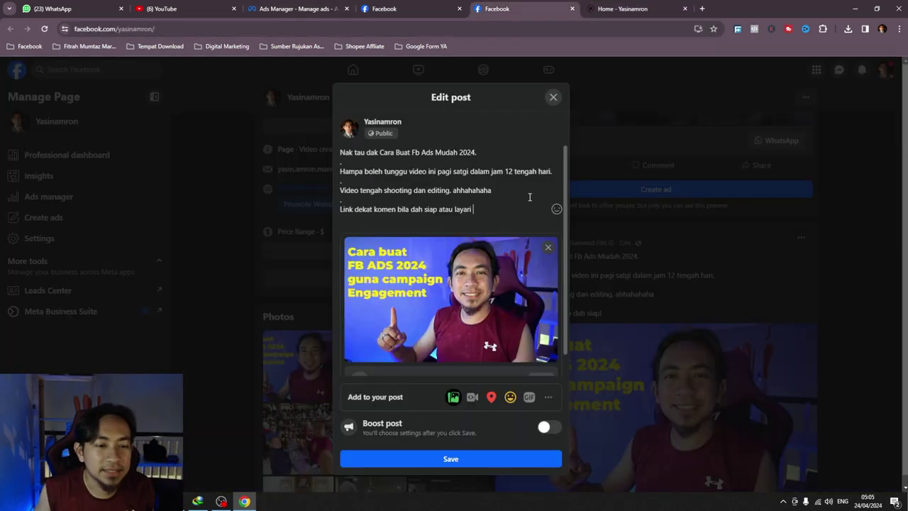
pyautogui.hotkey('ctrl', 'v')
pyautogui.hotkey('ctrl', 'Return')
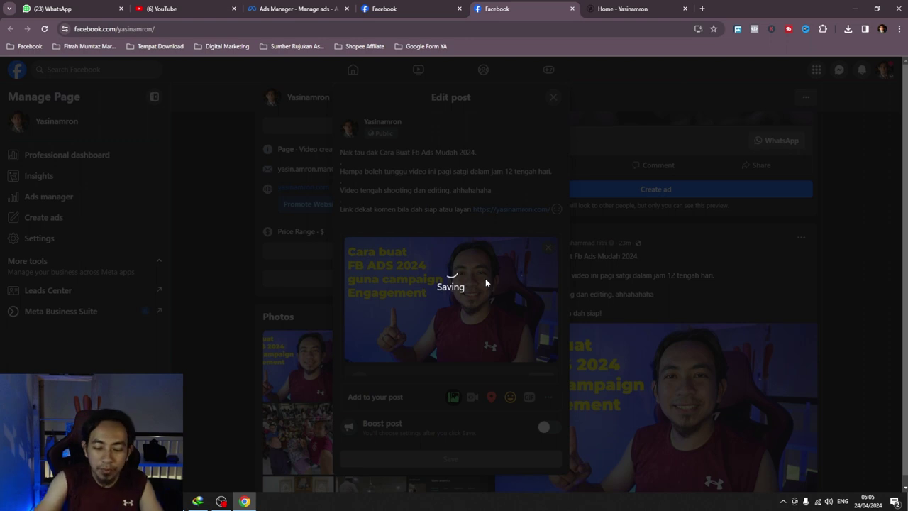
# Step: Open Ads Manager from the Facebook home page and show the campaigns of the second ad account under the Yasinamron portfolio
pyautogui.click(422, 10)
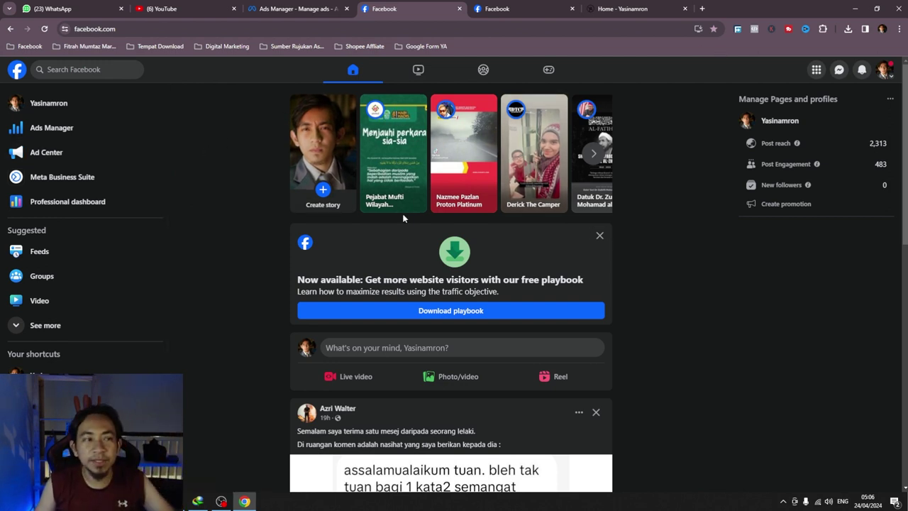
pyautogui.click(72, 131)
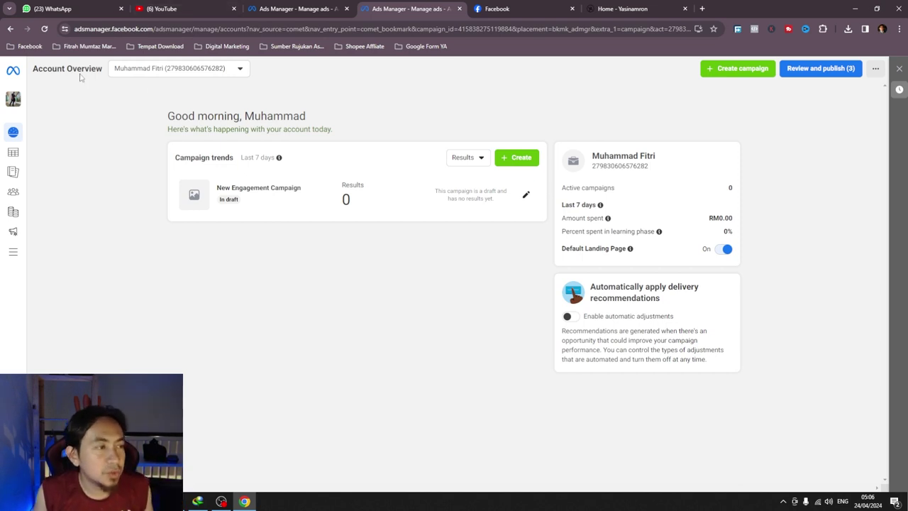
pyautogui.click(142, 71)
pyautogui.click(164, 162)
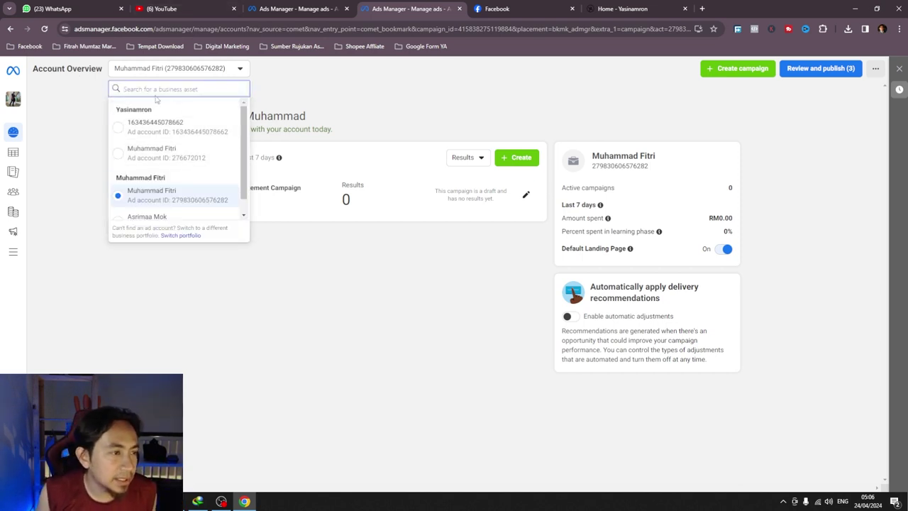
pyautogui.click(160, 154)
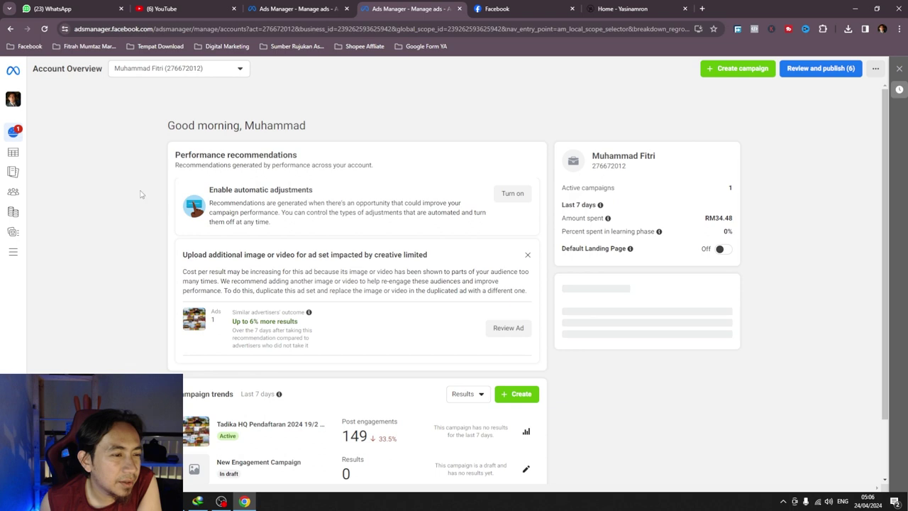
pyautogui.click(39, 154)
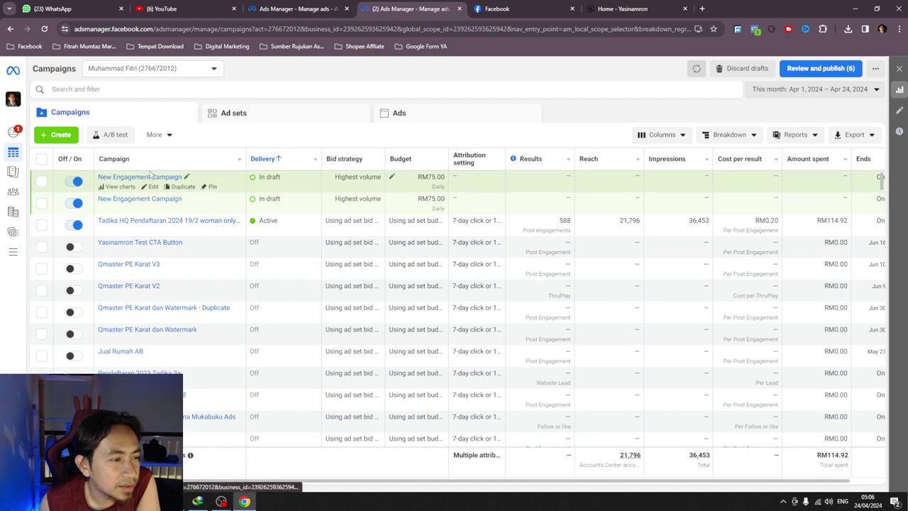
# Step: Create a new campaign with the Engagement objective using the manual engagement campaign setup
pyautogui.click(56, 134)
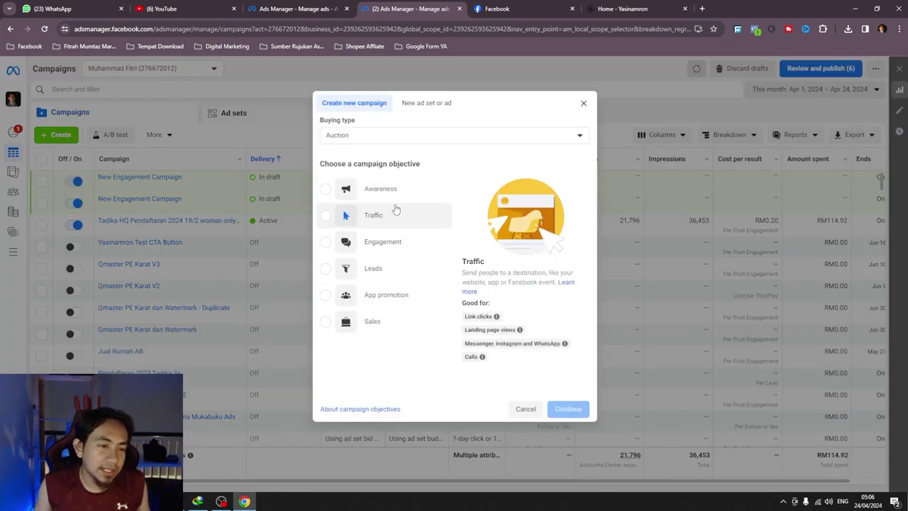
pyautogui.click(385, 244)
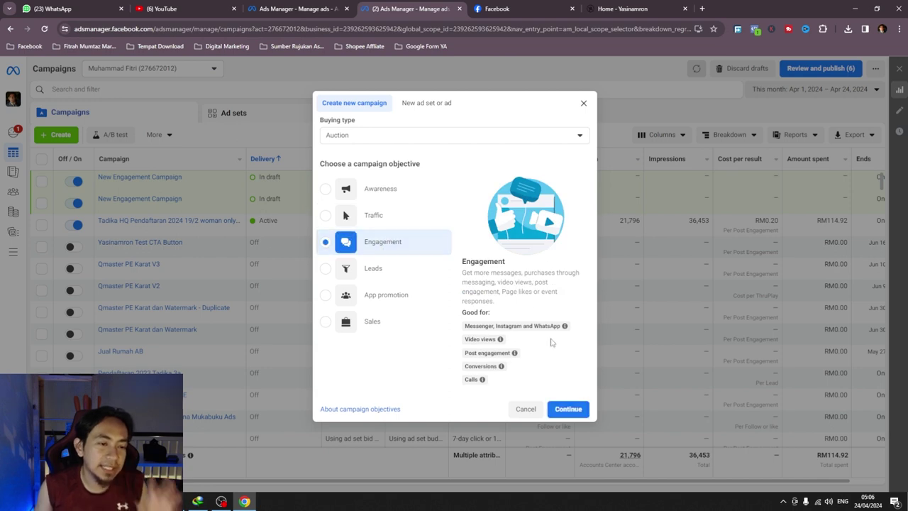
pyautogui.click(567, 409)
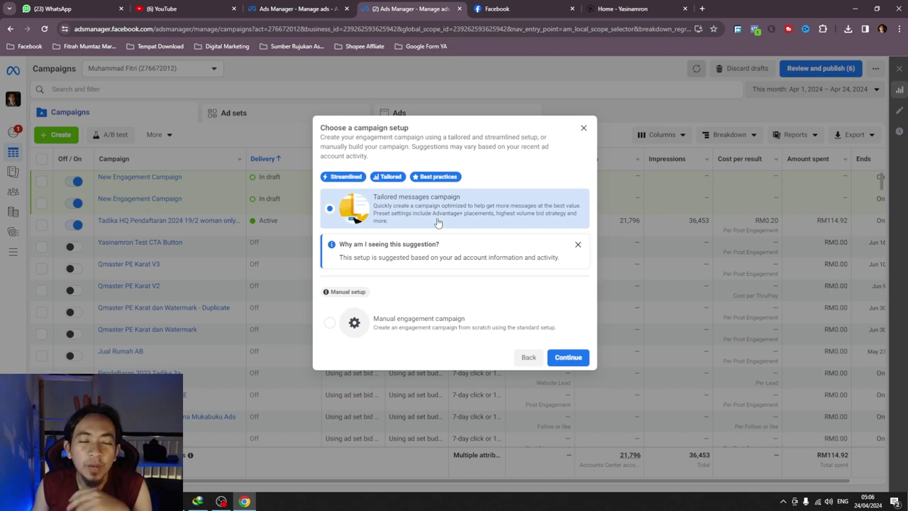
pyautogui.click(428, 323)
pyautogui.click(568, 357)
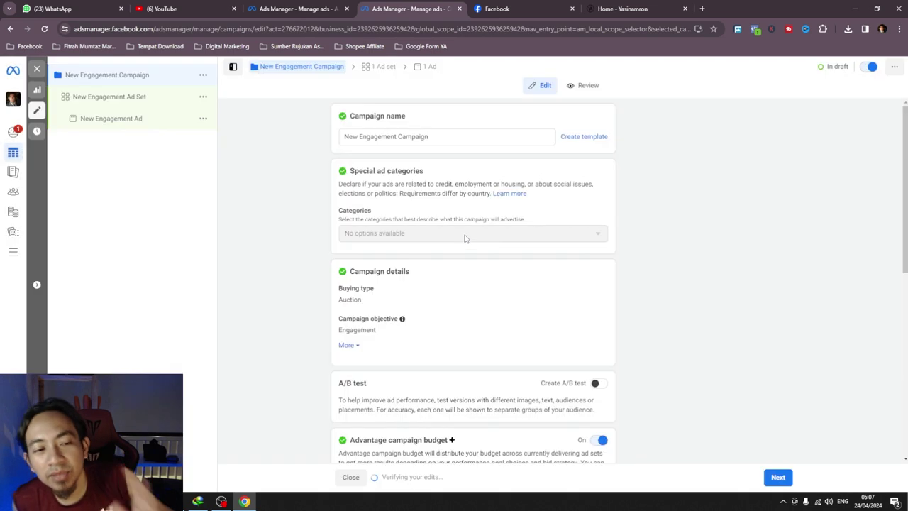
# Step: Name the campaign "Cara Buat FB Ads Mudah 2024"
pyautogui.moveTo(444, 139); pyautogui.dragTo(334, 154)
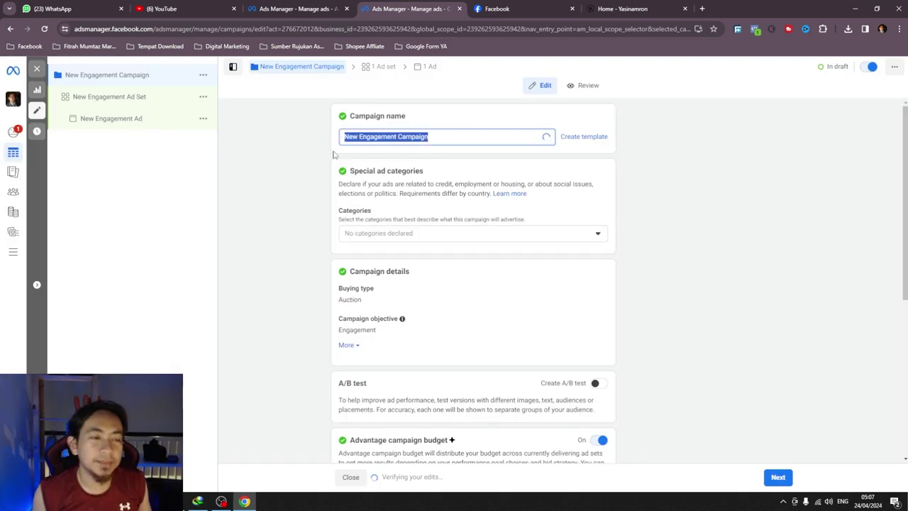
pyautogui.write('Cara')
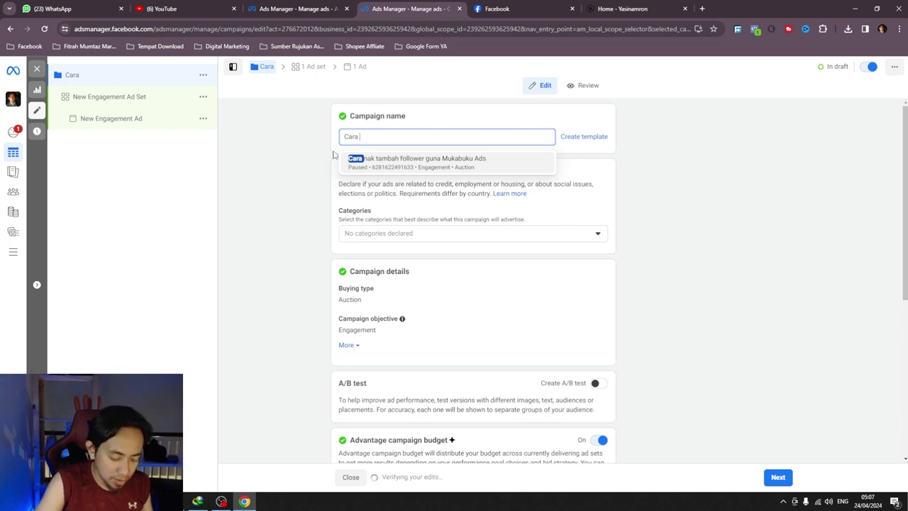
pyautogui.write(' Buat FB Ad')
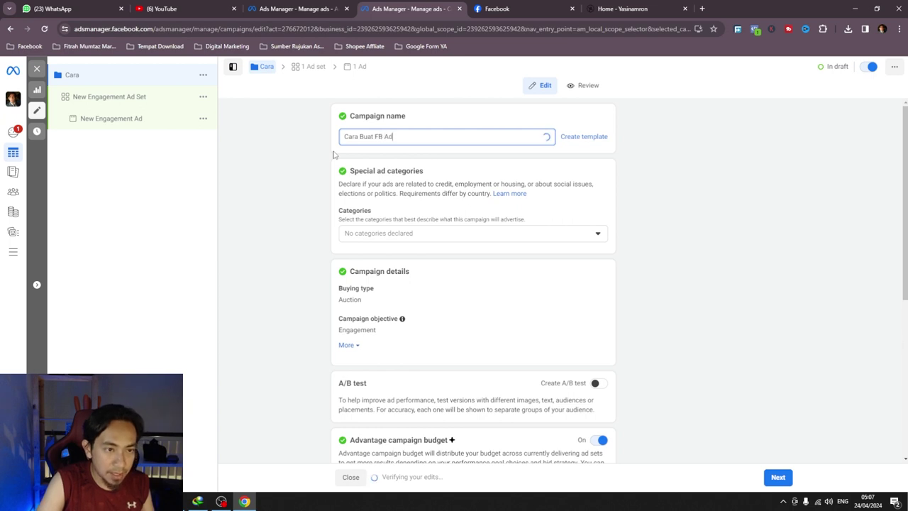
pyautogui.write('s Mudah 2024')
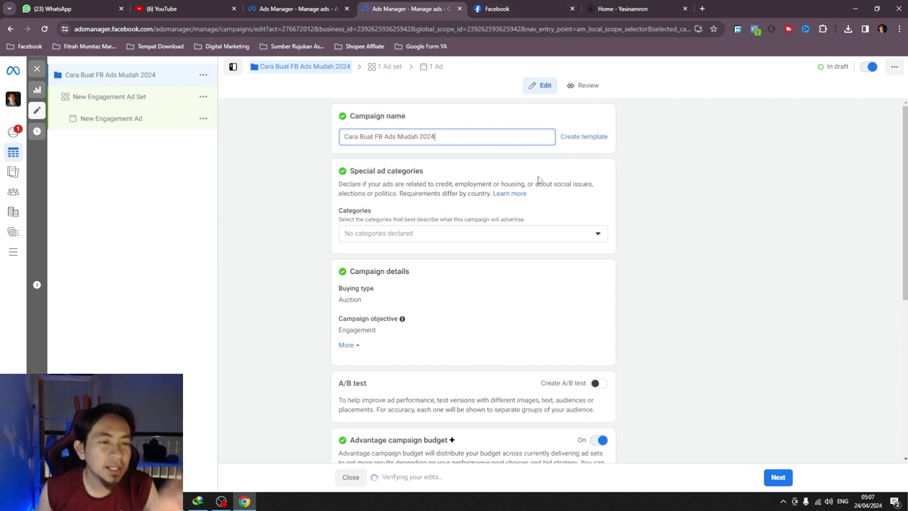
# Step: Turn off Advantage campaign budget for the campaign and proceed to the ad set settings
pyautogui.scroll(-3, 538, 179)
pyautogui.scroll(2, 477, 179)
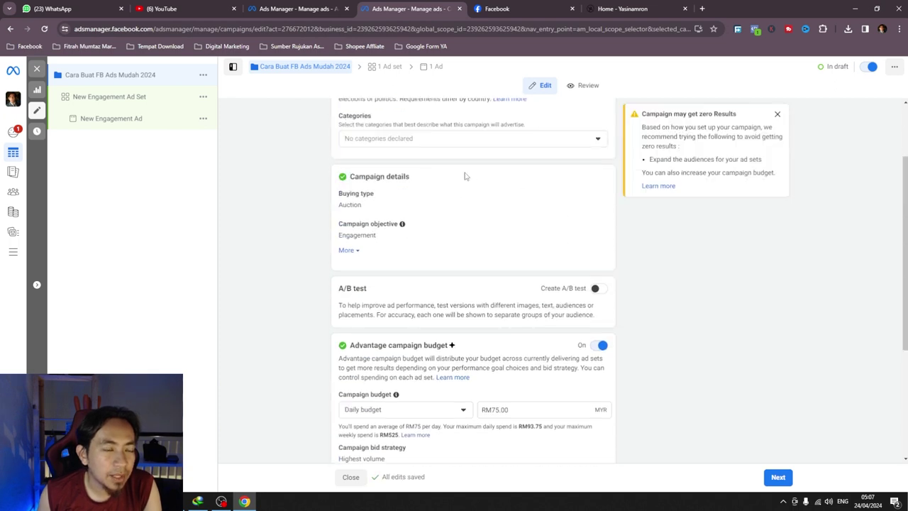
pyautogui.scroll(2, 511, 191)
pyautogui.scroll(-1, 487, 260)
pyautogui.scroll(1, 566, 338)
pyautogui.scroll(-1, 591, 342)
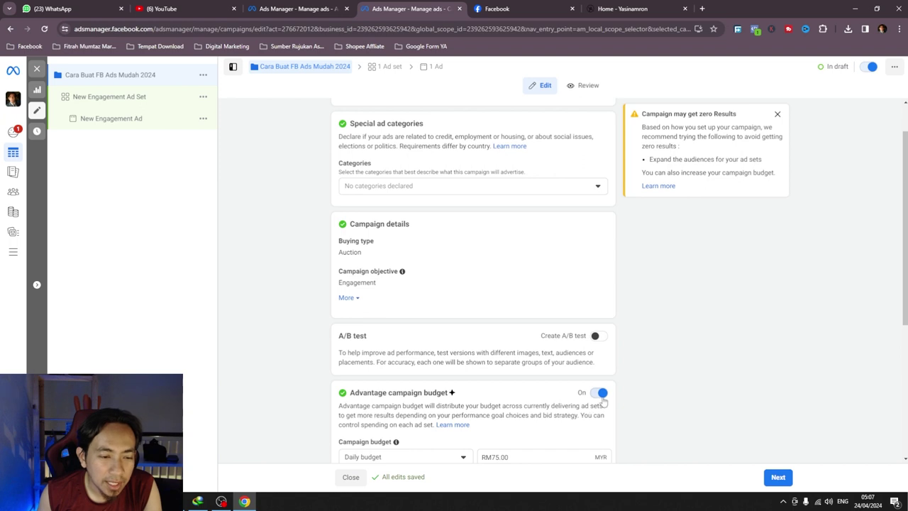
pyautogui.moveTo(453, 398)
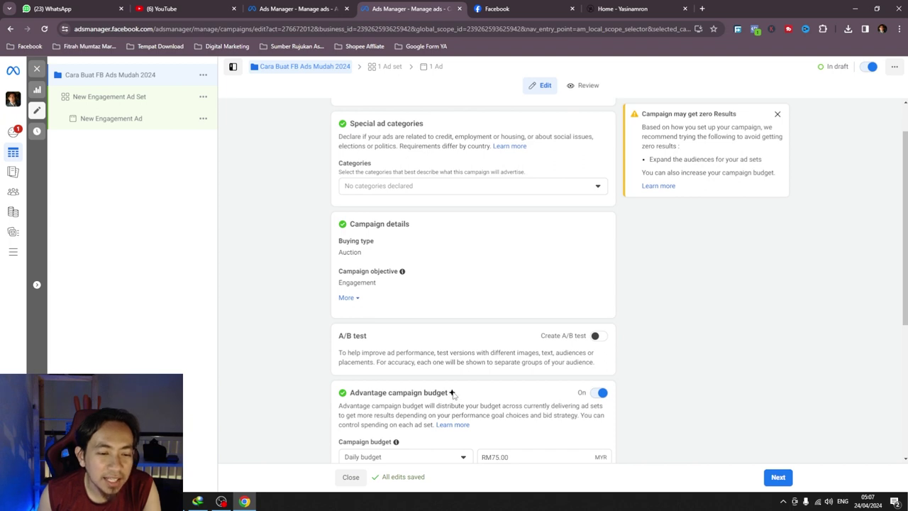
pyautogui.click(601, 393)
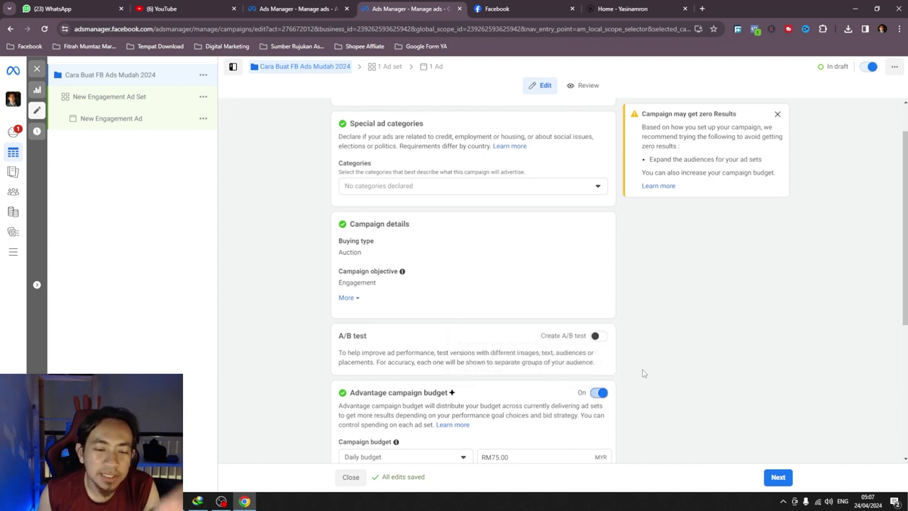
pyautogui.click(777, 477)
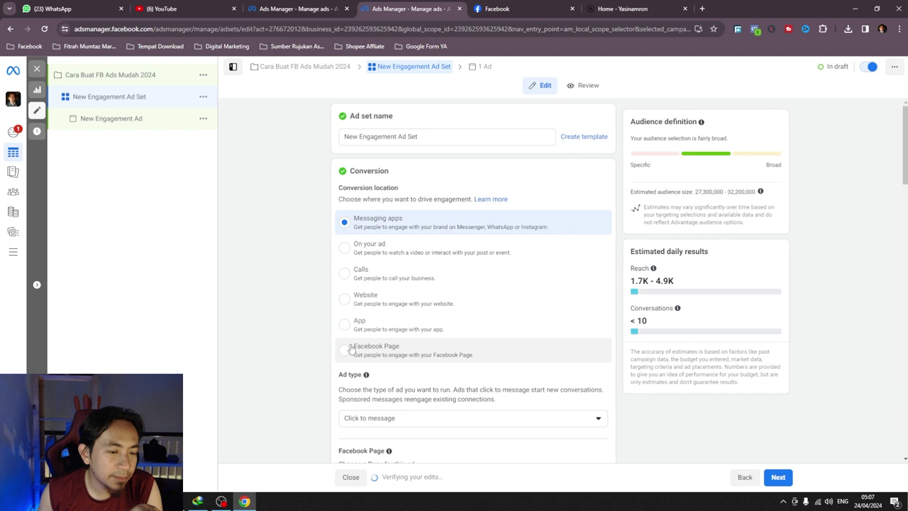
# Step: Set the ad set's conversion location to On your ad with Post engagement, and its daily budget to RM5.00
pyautogui.click(347, 252)
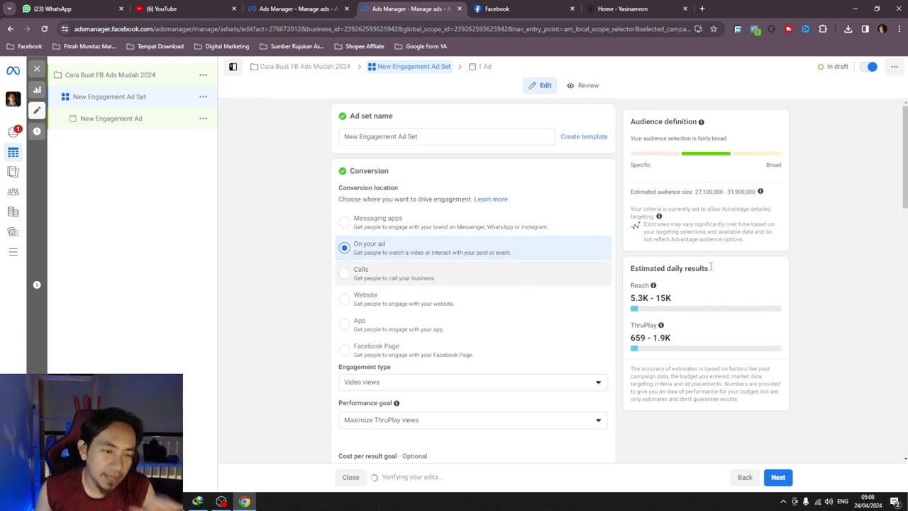
pyautogui.scroll(-4, 904, 189)
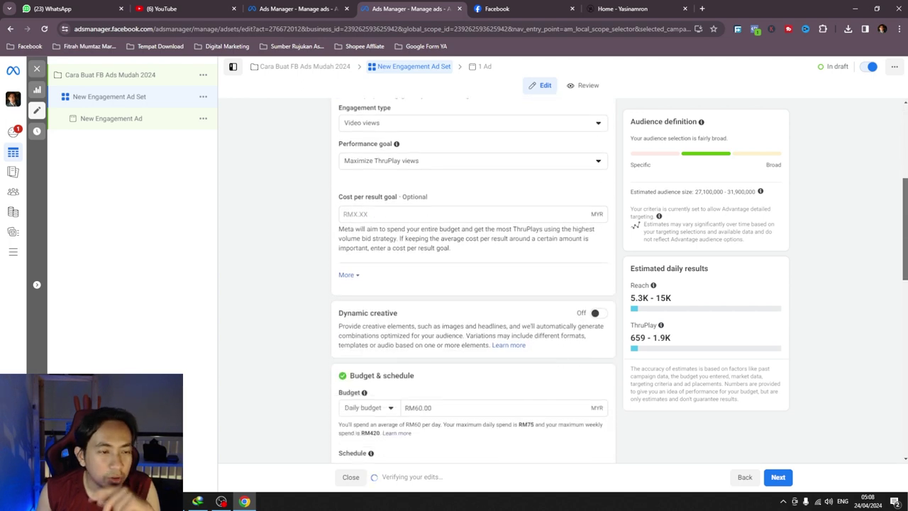
pyautogui.scroll(1, 576, 154)
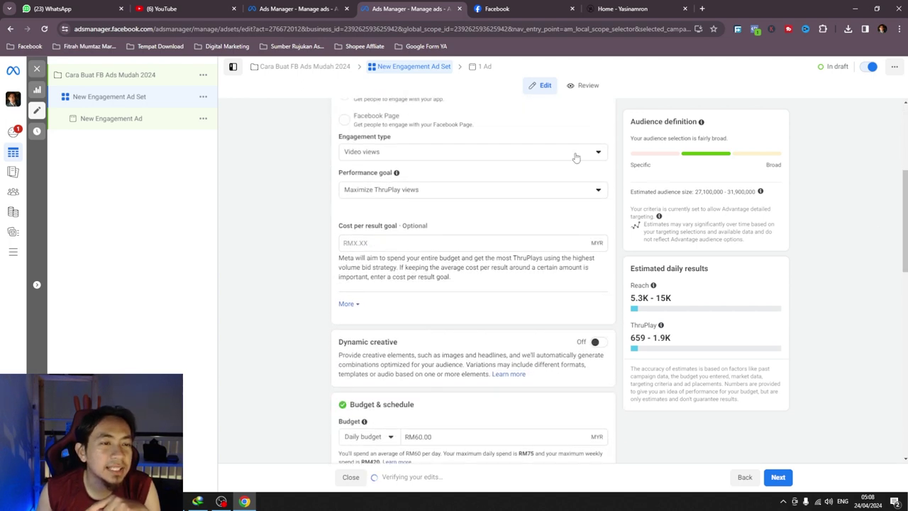
pyautogui.click(399, 156)
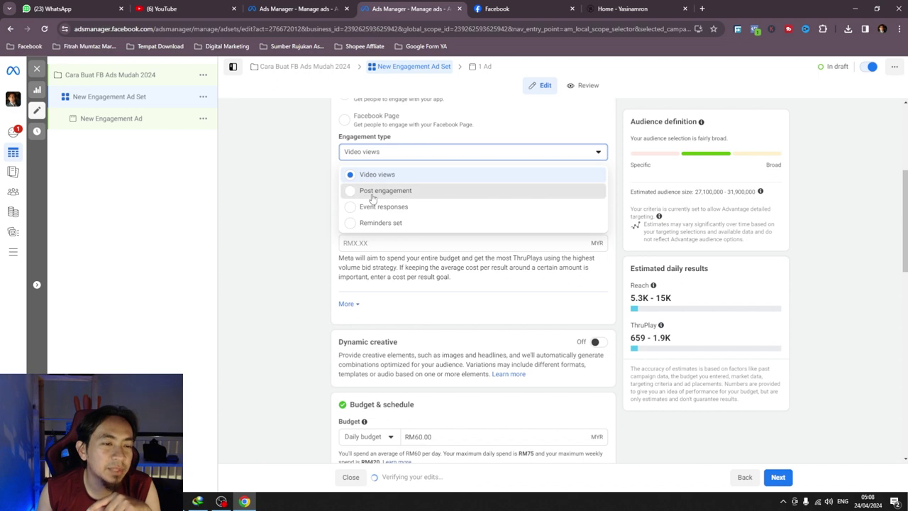
pyautogui.click(373, 193)
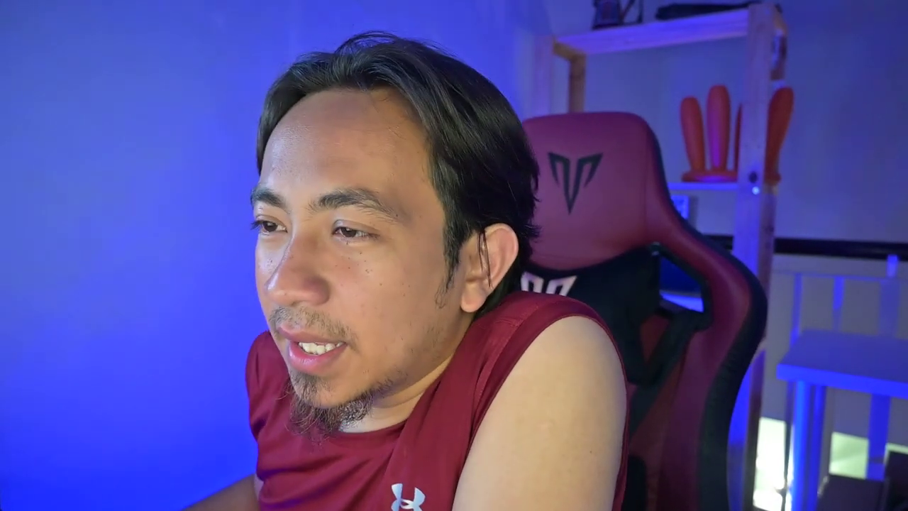
pyautogui.moveTo(431, 280); pyautogui.dragTo(388, 283)
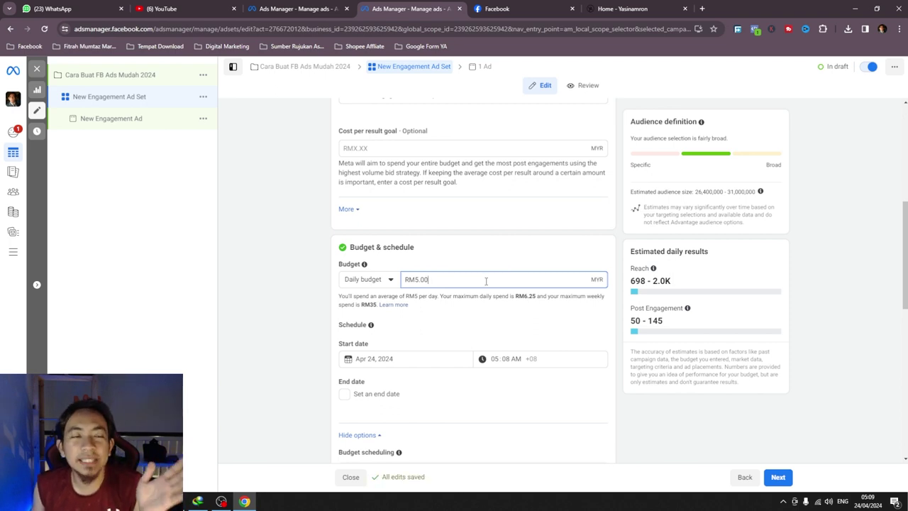
# Step: Reload the Yasinamron Facebook page to check the edited post, and return to the yasinamron.com website
pyautogui.hotkey('ctrl', 'Tab')
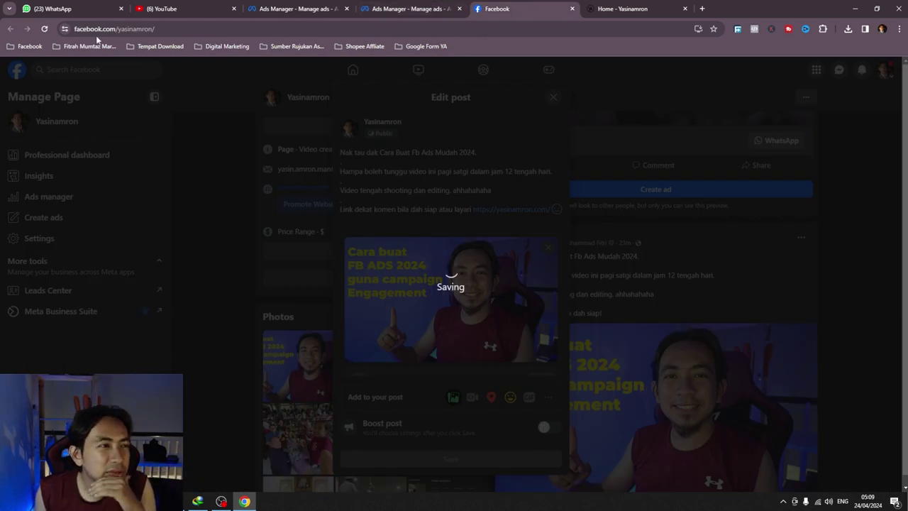
pyautogui.click(44, 29)
pyautogui.click(495, 89)
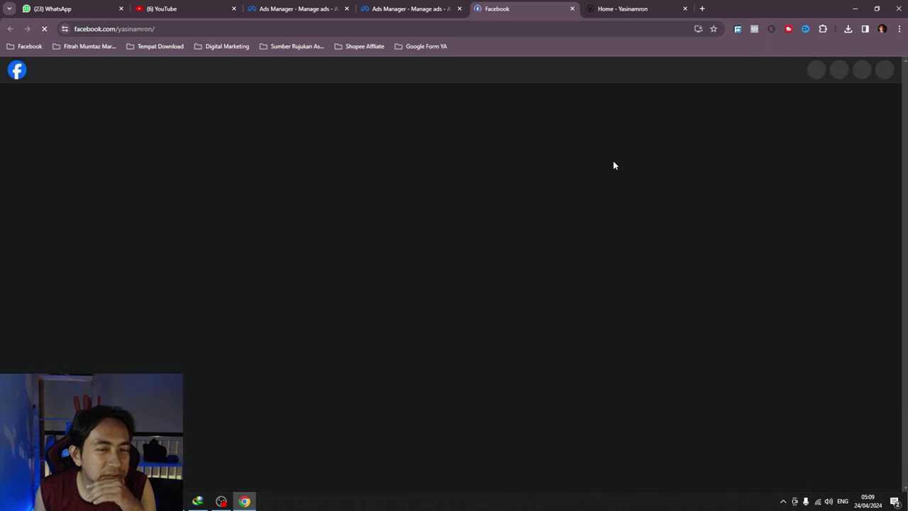
pyautogui.scroll(-5, 700, 337)
pyautogui.scroll(-1, 724, 339)
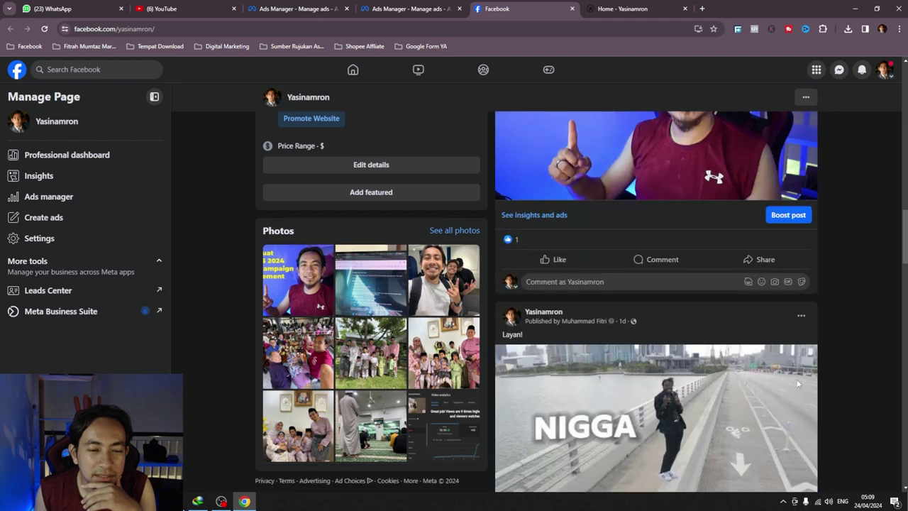
pyautogui.scroll(3, 850, 249)
pyautogui.click(411, 8)
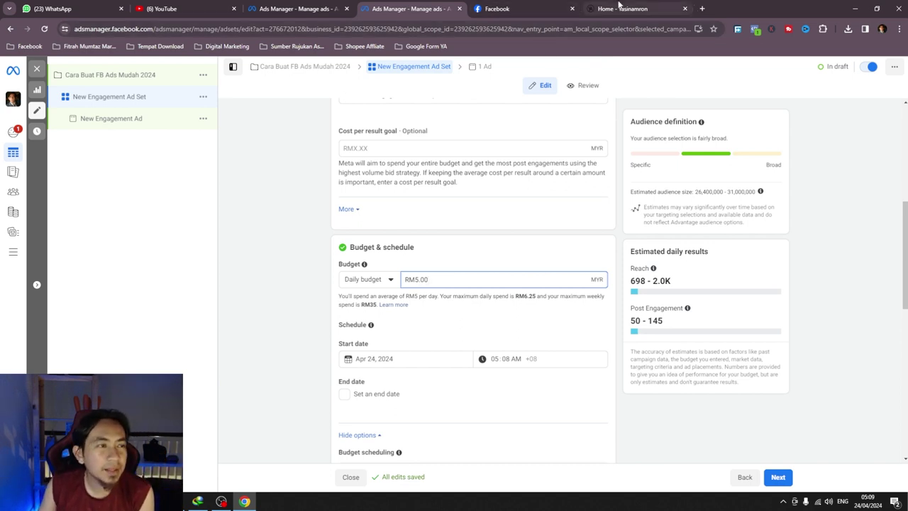
pyautogui.click(619, 8)
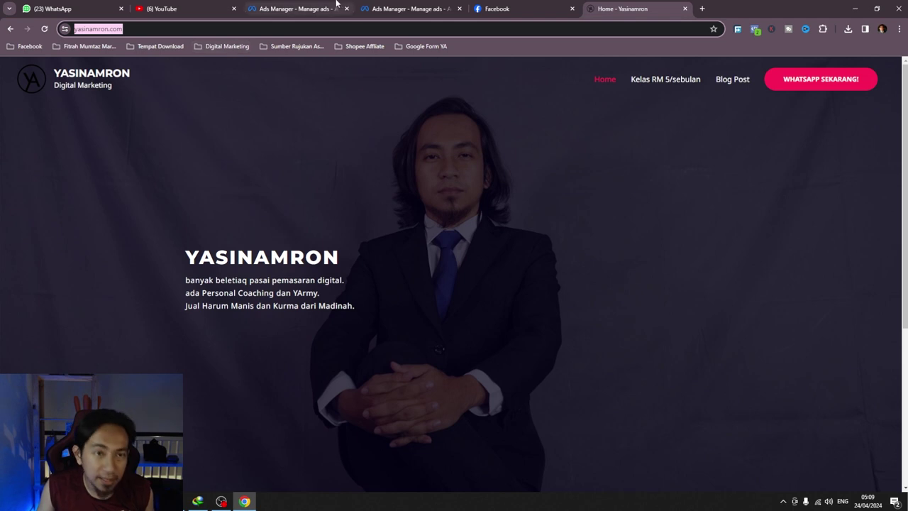
pyautogui.click(490, 8)
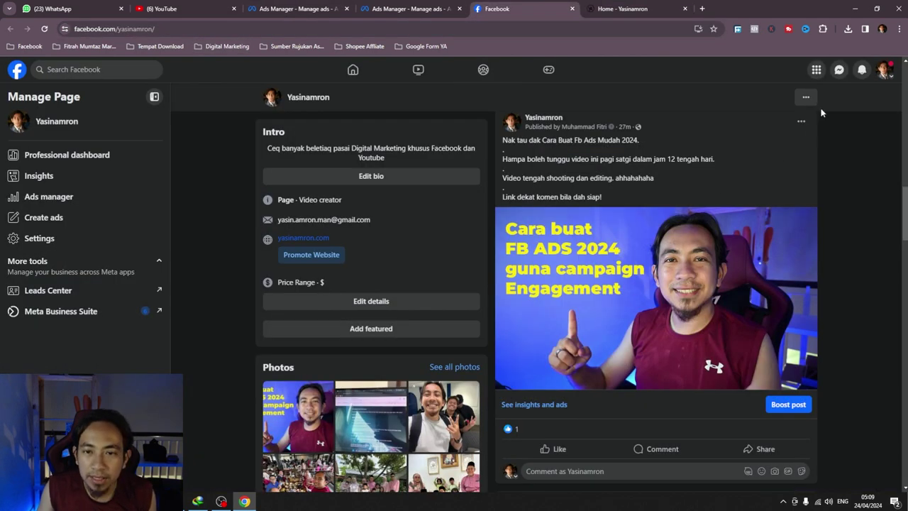
pyautogui.click(801, 121)
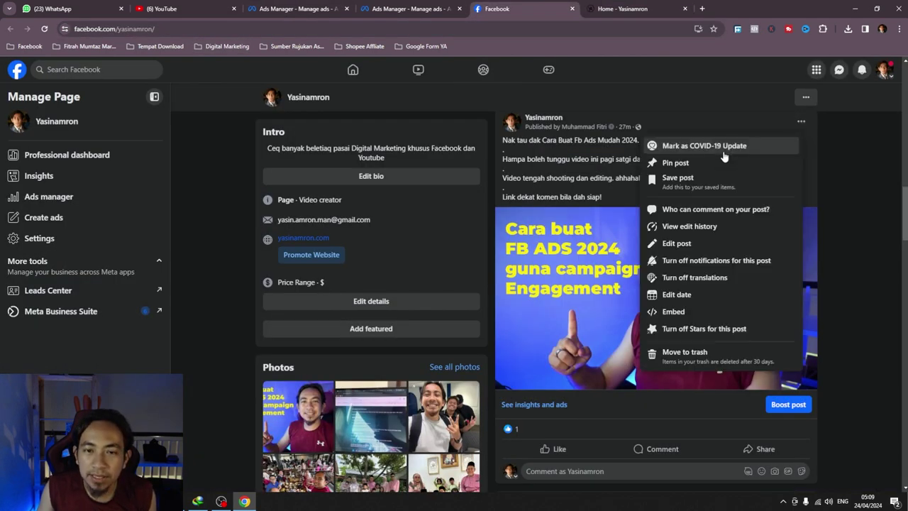
pyautogui.click(678, 244)
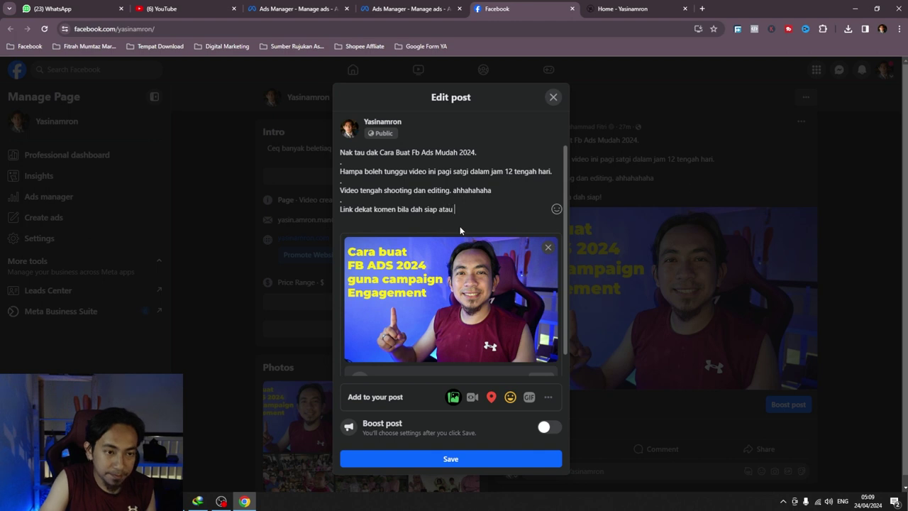
pyautogui.write('https://yasinamron.com/')
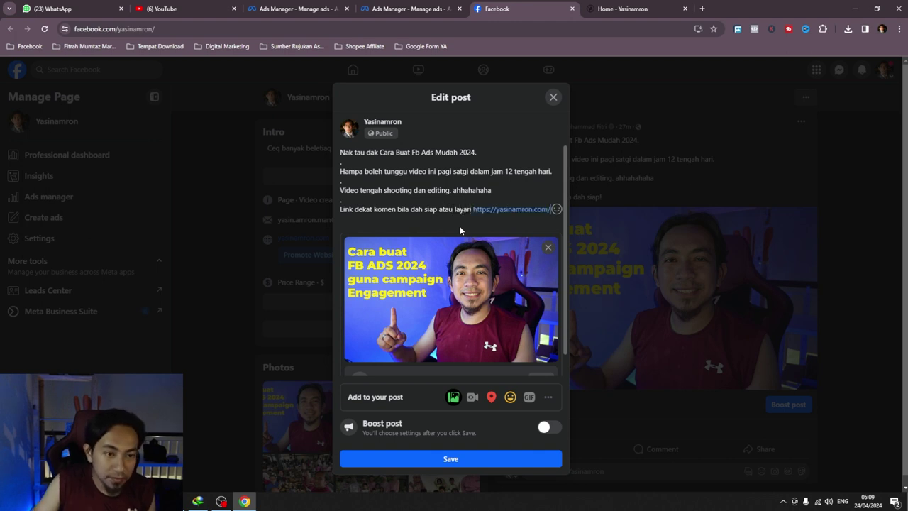
pyautogui.click(494, 463)
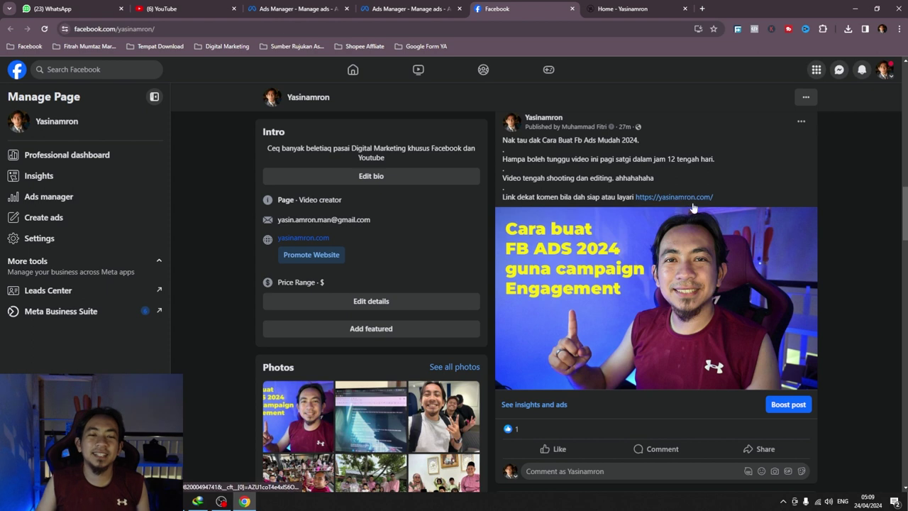
# Step: Return to the ad set in Ads Manager and set its end date to Apr 27, 2024
pyautogui.click(424, 3)
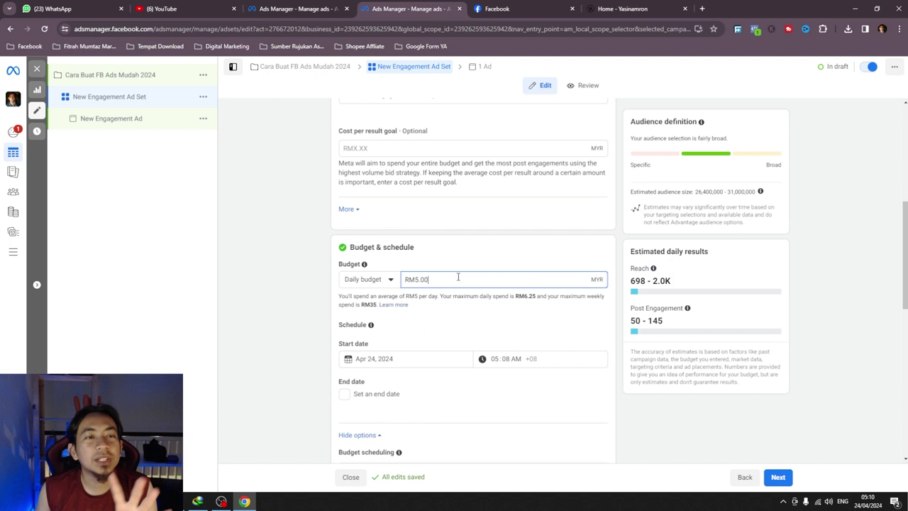
pyautogui.click(301, 302)
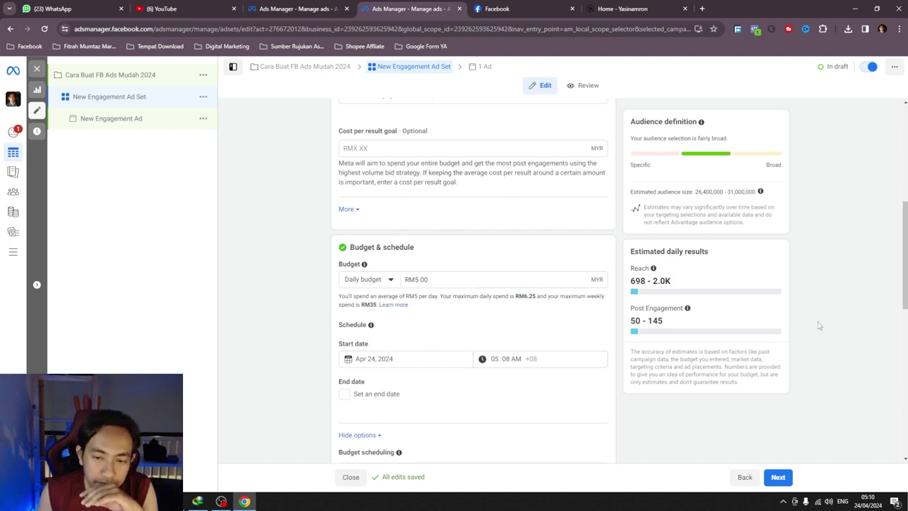
pyautogui.scroll(-1, 479, 355)
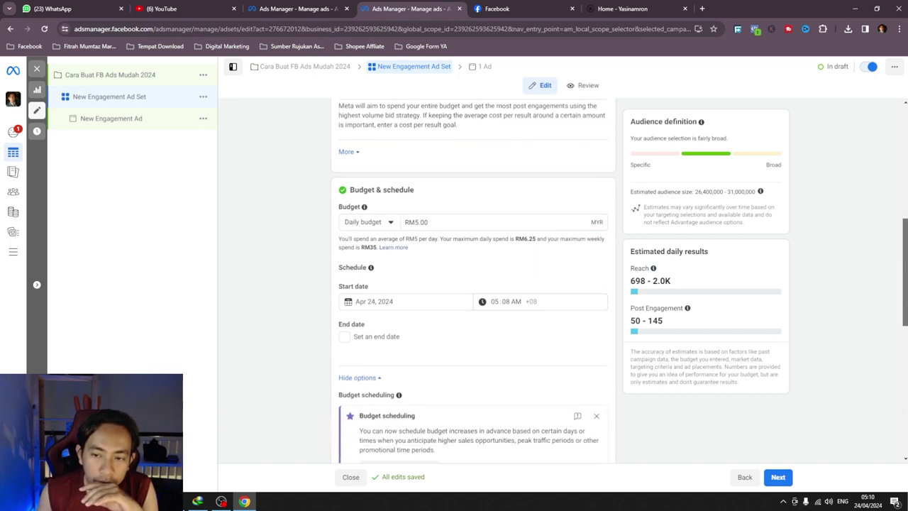
pyautogui.click(348, 339)
pyautogui.click(357, 357)
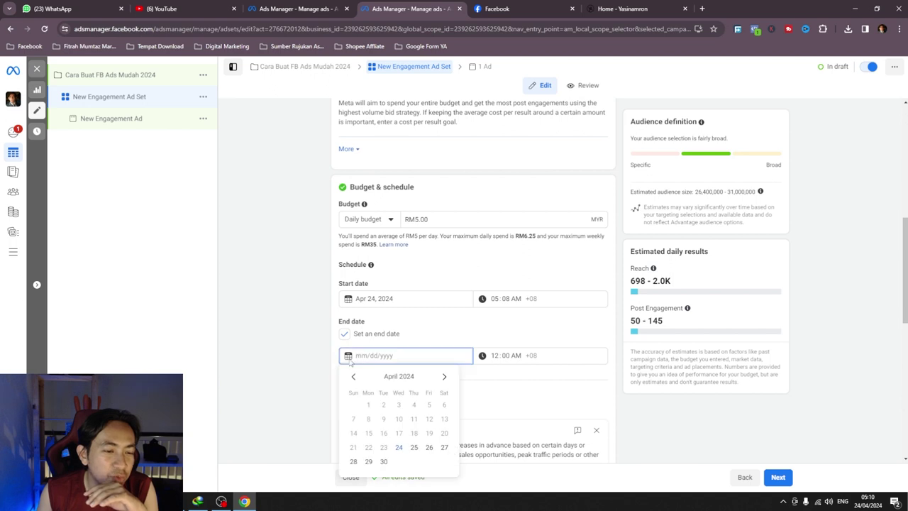
pyautogui.click(444, 447)
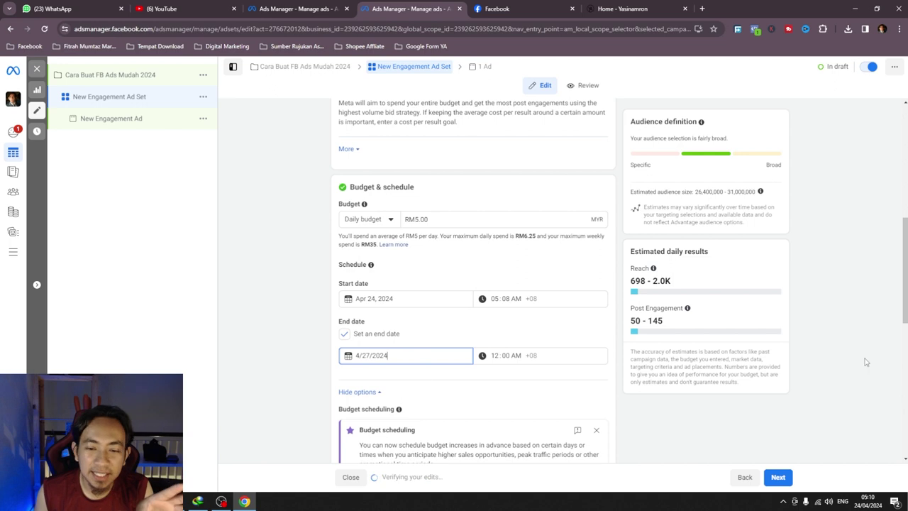
# Step: Review the expanded audience controls and switch the ad set from Advantage+ audience to the original audience options
pyautogui.scroll(-2, 429, 308)
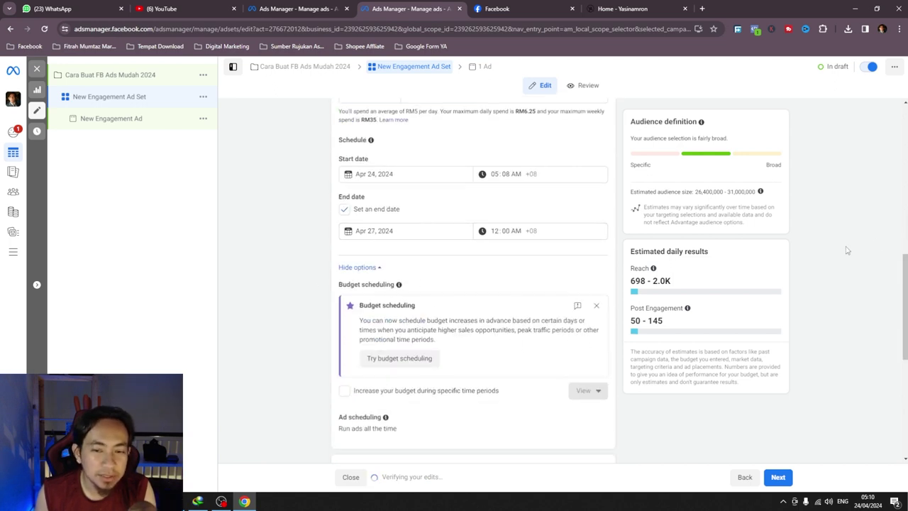
pyautogui.scroll(-5, 897, 270)
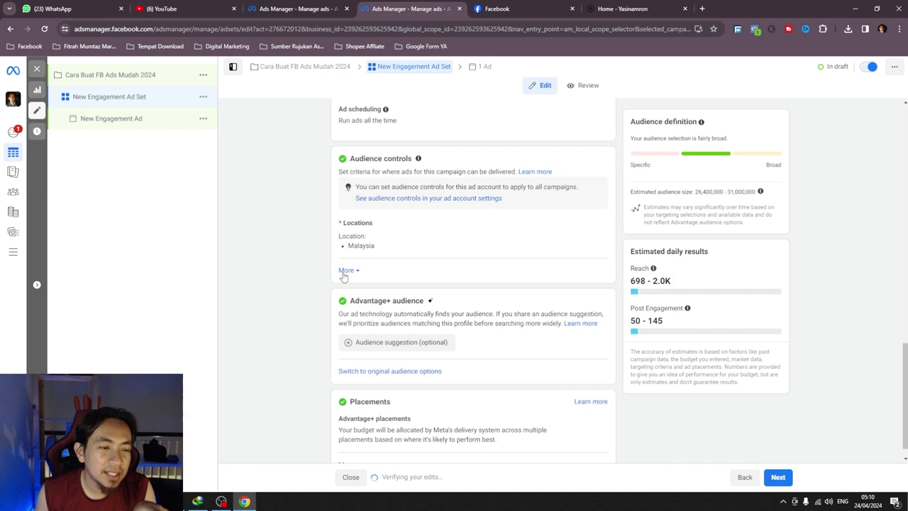
pyautogui.click(596, 226)
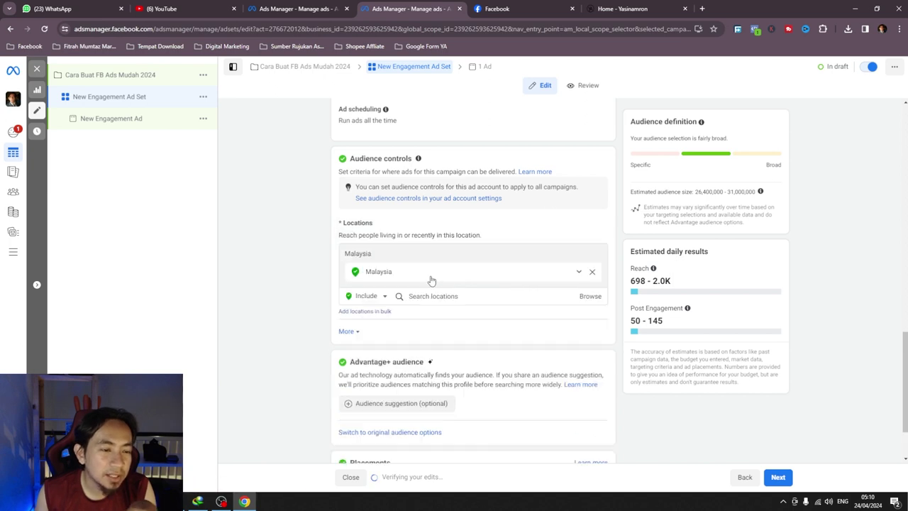
pyautogui.click(348, 332)
pyautogui.scroll(-3, 419, 345)
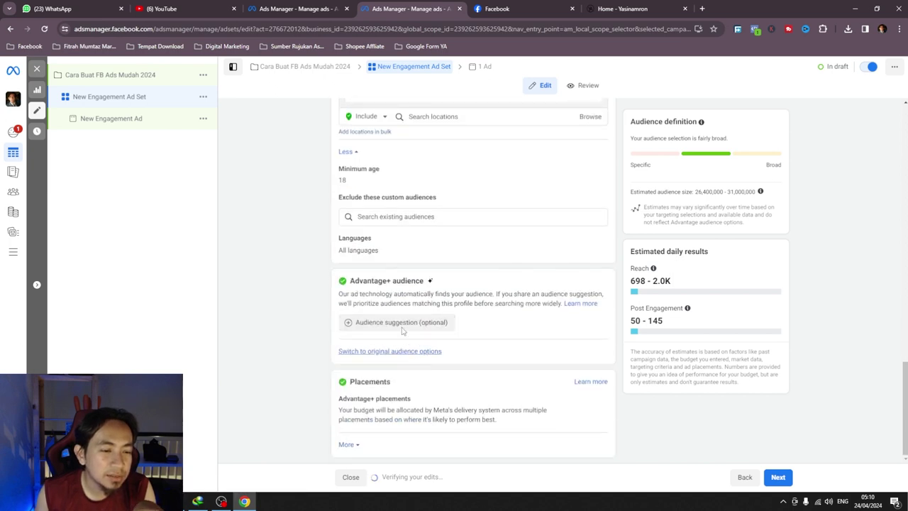
pyautogui.scroll(3, 397, 262)
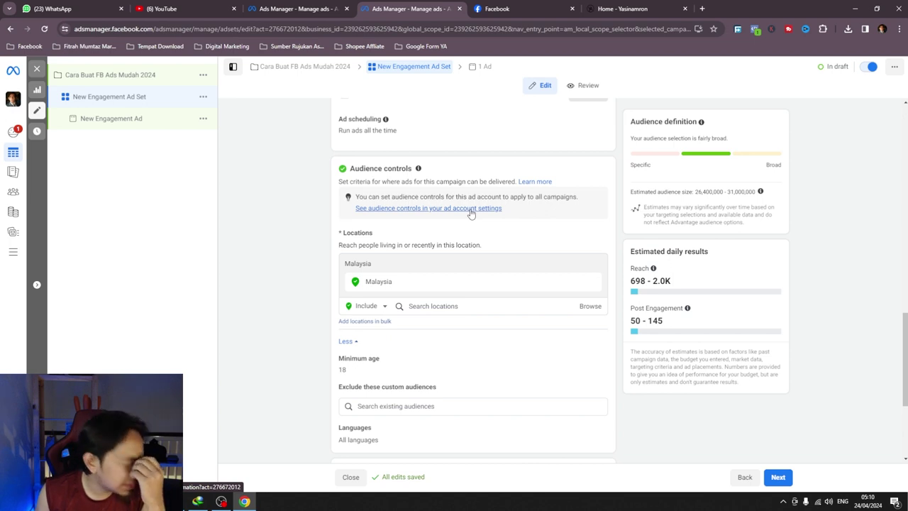
pyautogui.scroll(-3, 471, 214)
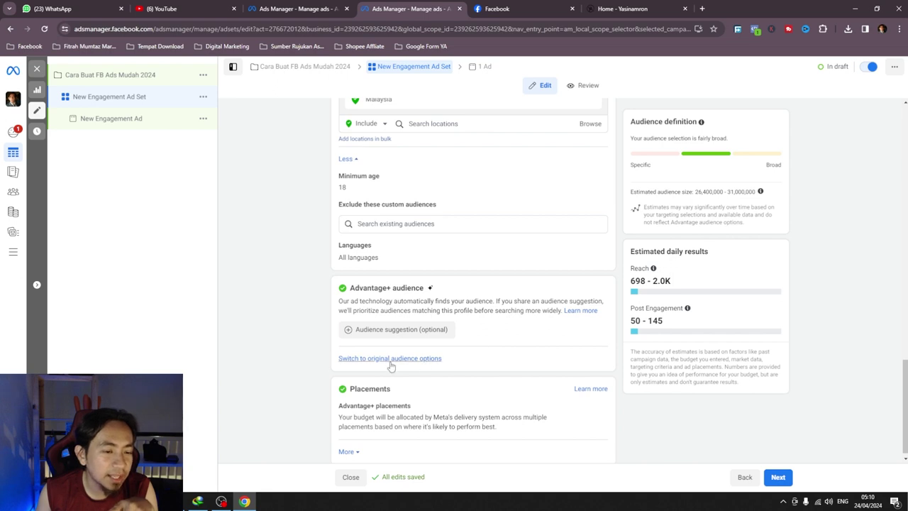
pyautogui.click(383, 359)
pyautogui.click(458, 270)
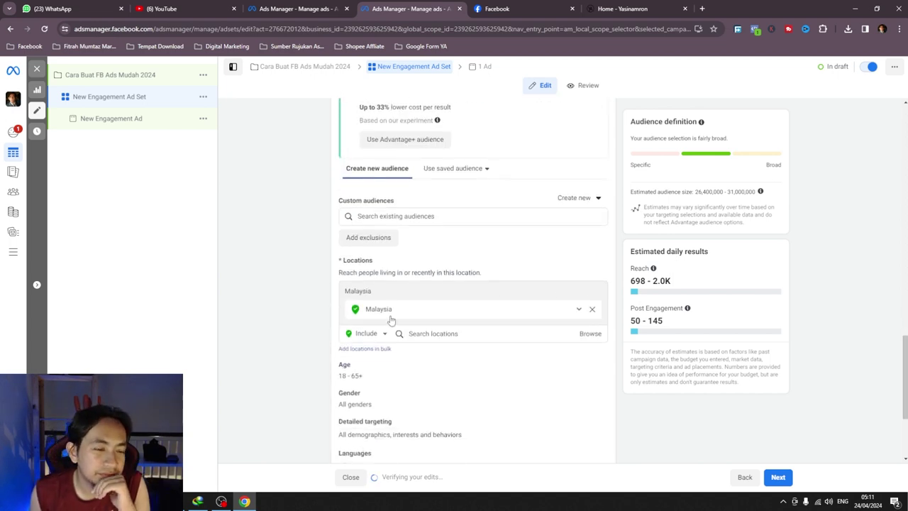
# Step: Replace Malaysia with the state of Selangor as the audience location
pyautogui.click(592, 309)
pyautogui.click(445, 314)
pyautogui.write('selangor')
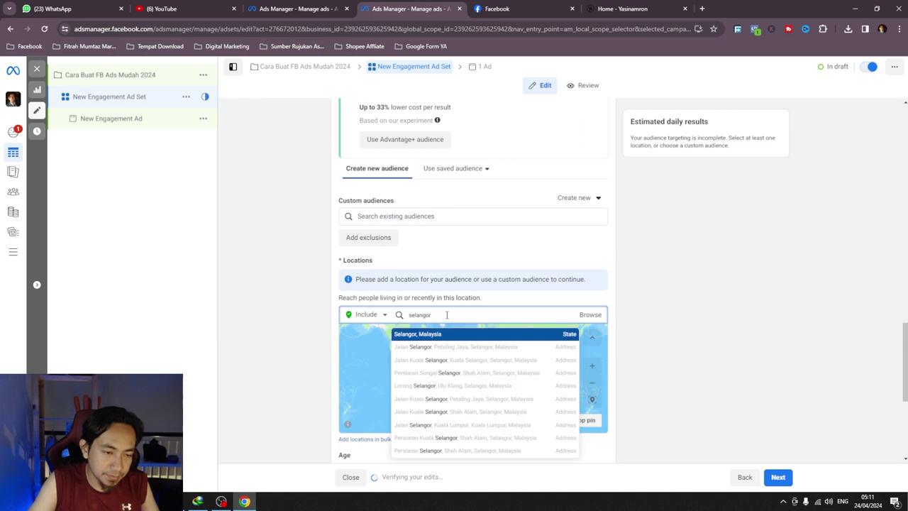
pyautogui.press('Return')
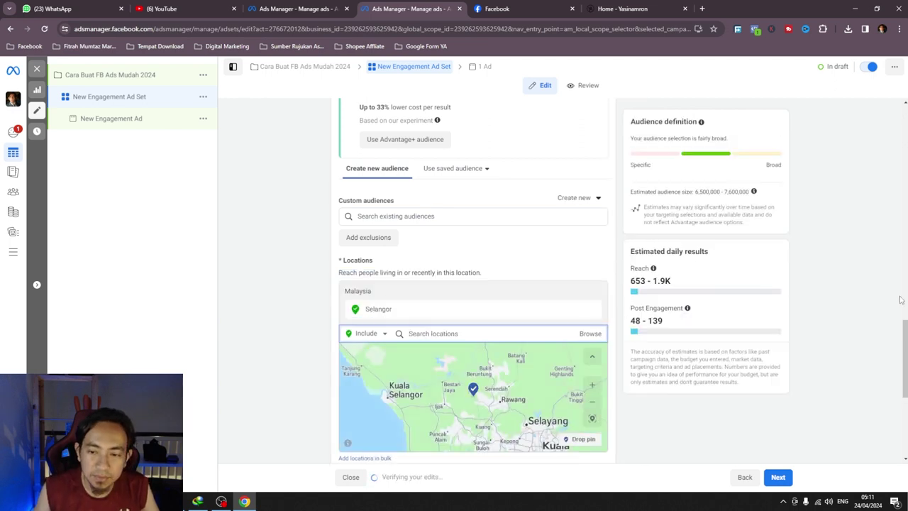
# Step: Replace the audience location with Saujana Utama, Sg Buloh Place, and set its radius to 10 mi
pyautogui.scroll(-3, 901, 300)
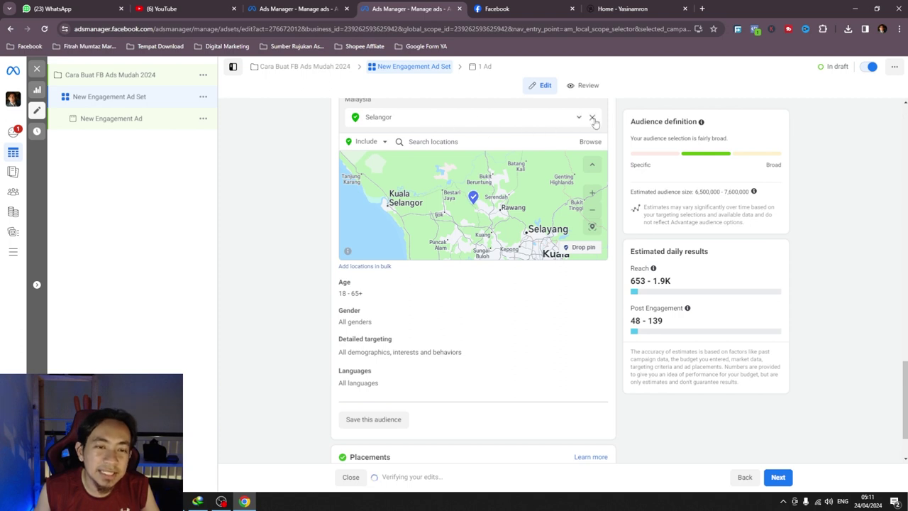
pyautogui.click(596, 121)
pyautogui.click(429, 141)
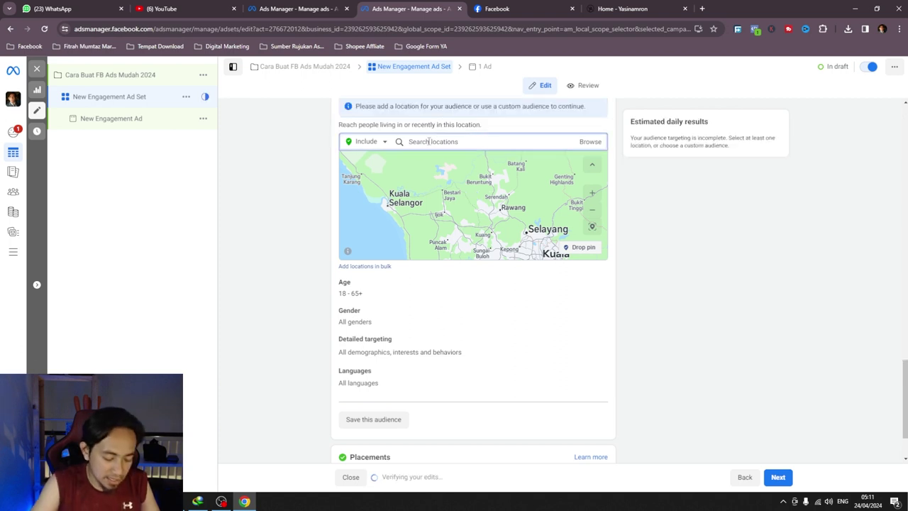
pyautogui.write('sauja')
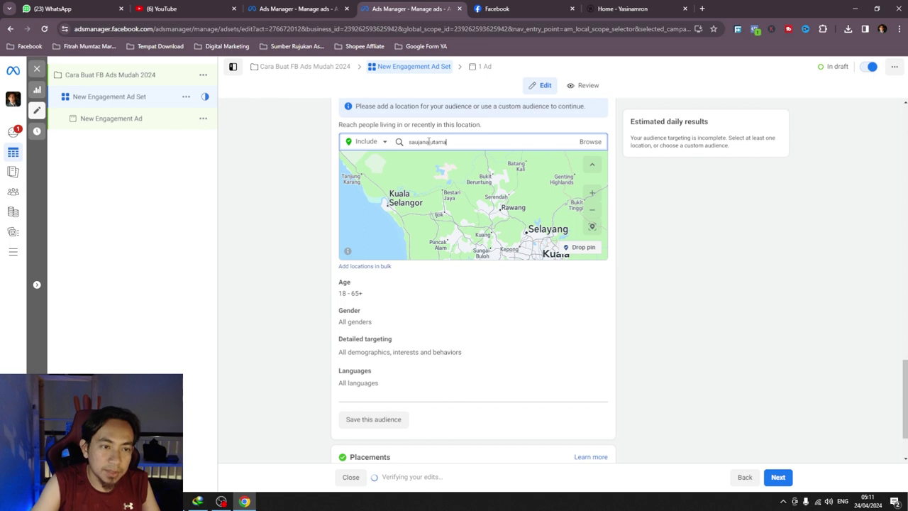
pyautogui.write('na utama')
pyautogui.click(513, 157)
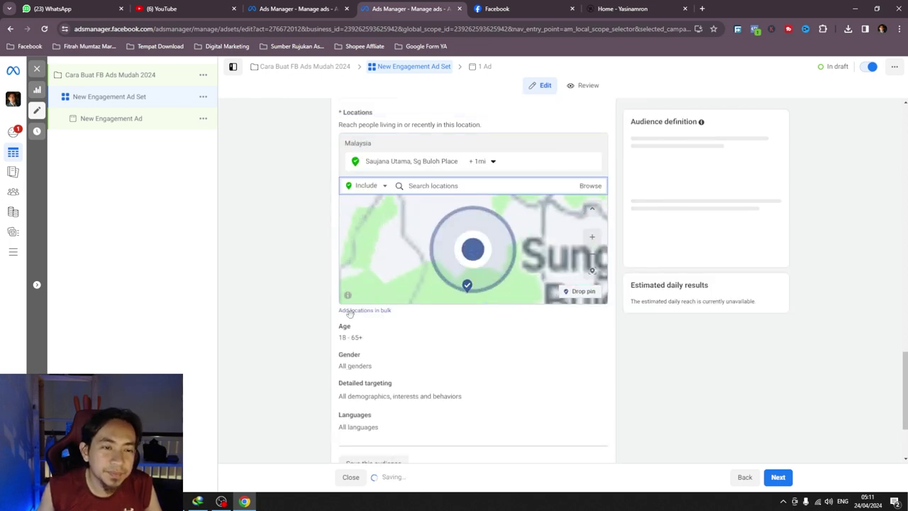
pyautogui.click(493, 162)
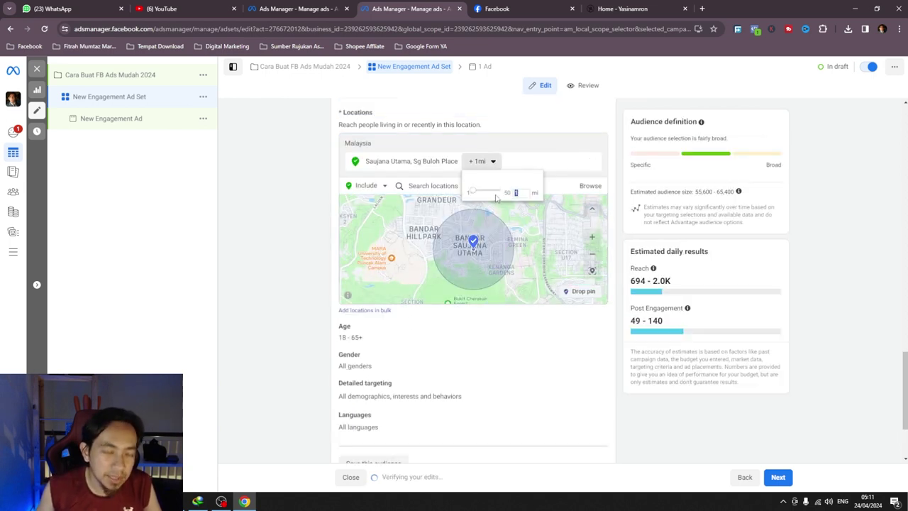
pyautogui.write('0')
pyautogui.press('Return')
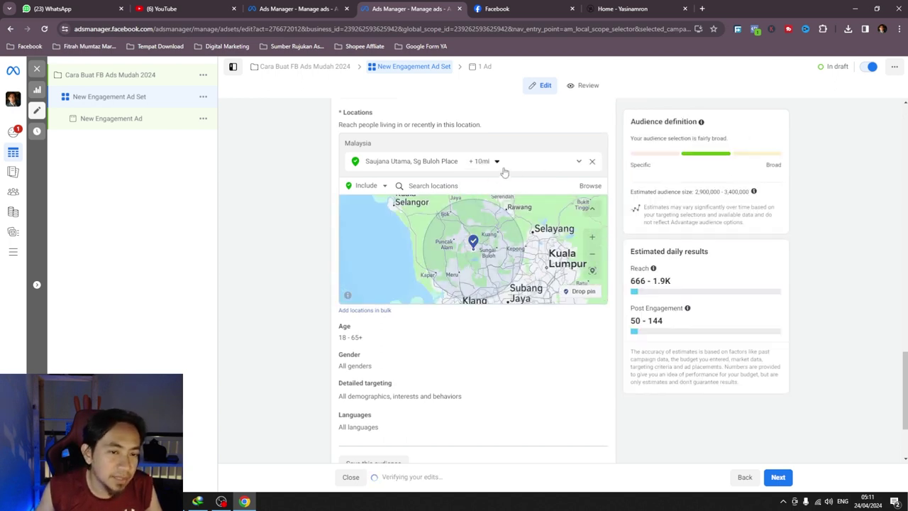
# Step: Set the audience's age range to 24 through 34
pyautogui.click(577, 331)
pyautogui.click(369, 343)
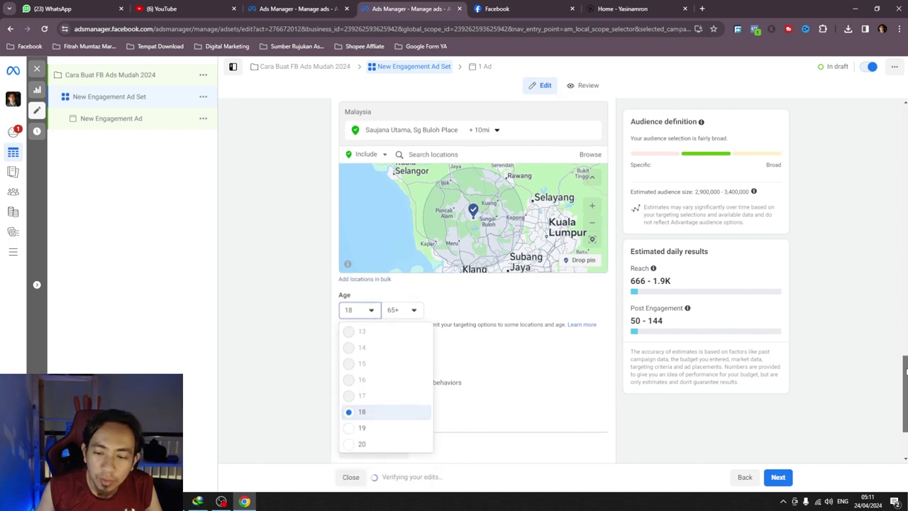
pyautogui.scroll(-2, 900, 333)
pyautogui.scroll(-3, 379, 355)
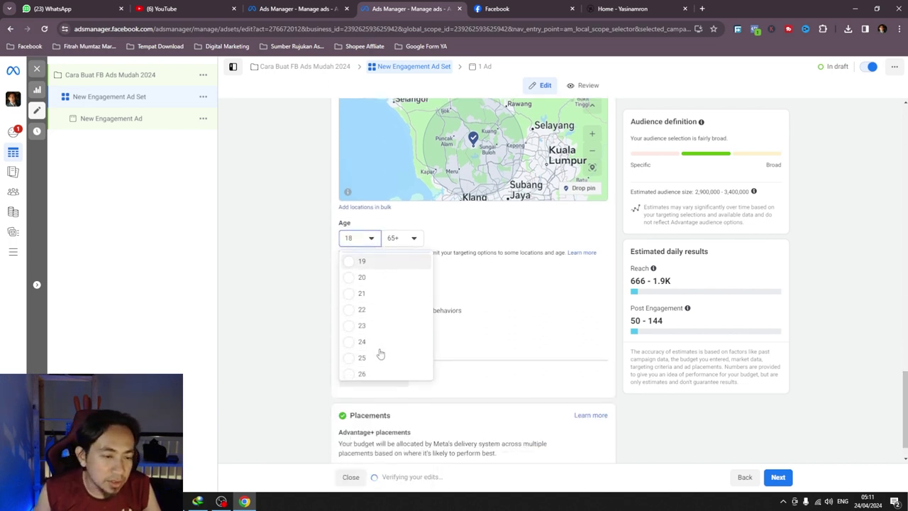
pyautogui.click(355, 344)
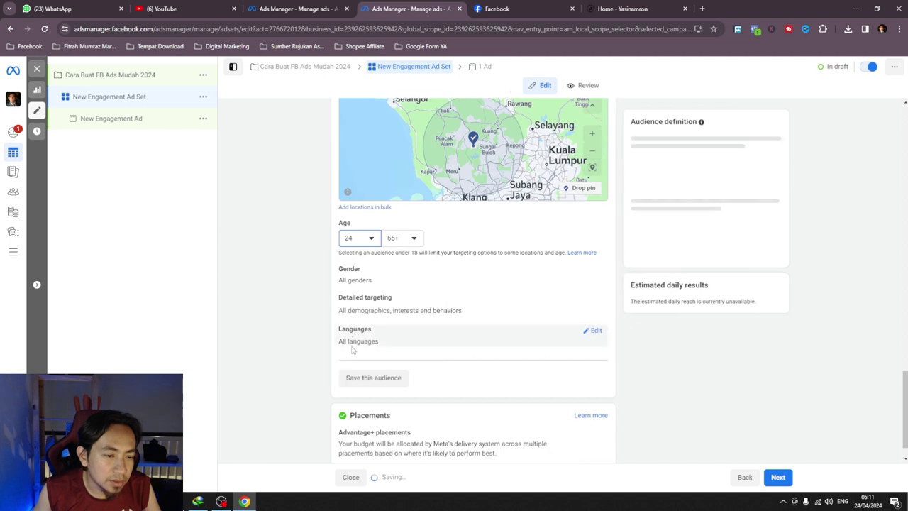
pyautogui.click(402, 238)
pyautogui.scroll(2, 410, 300)
pyautogui.scroll(3, 410, 300)
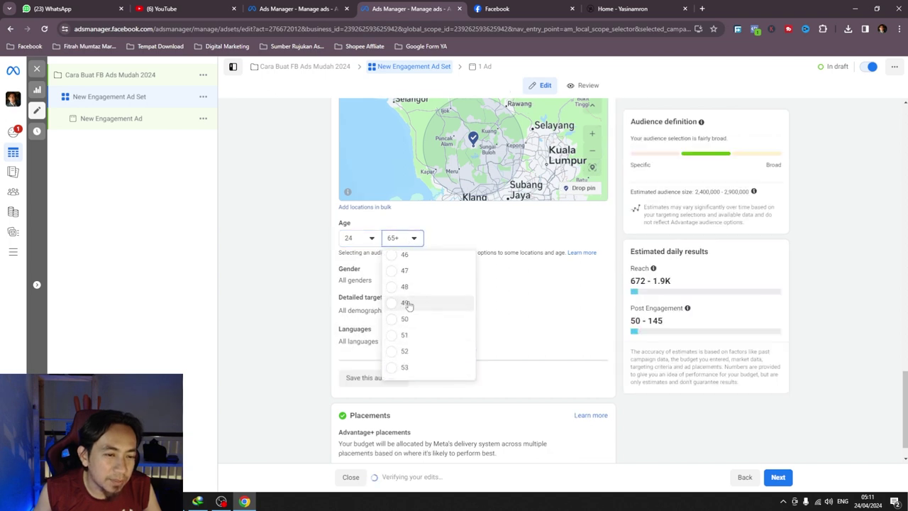
pyautogui.scroll(3, 406, 318)
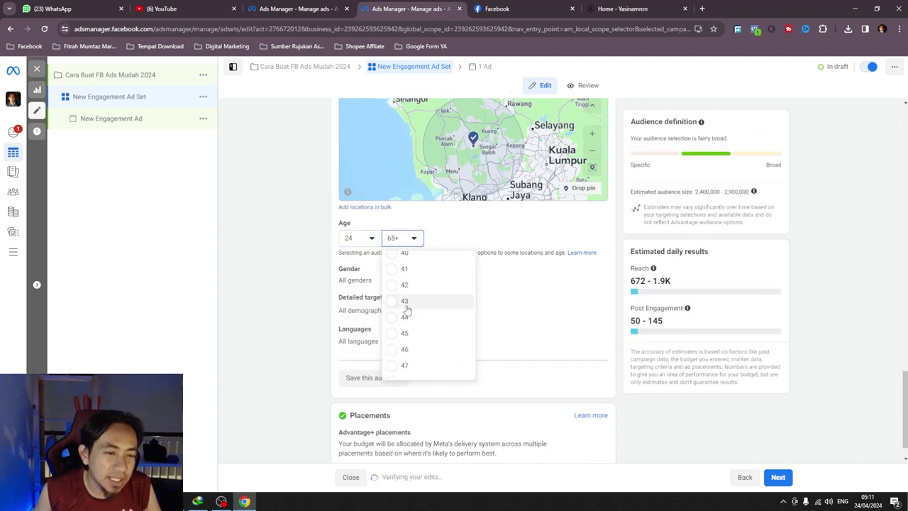
pyautogui.click(392, 301)
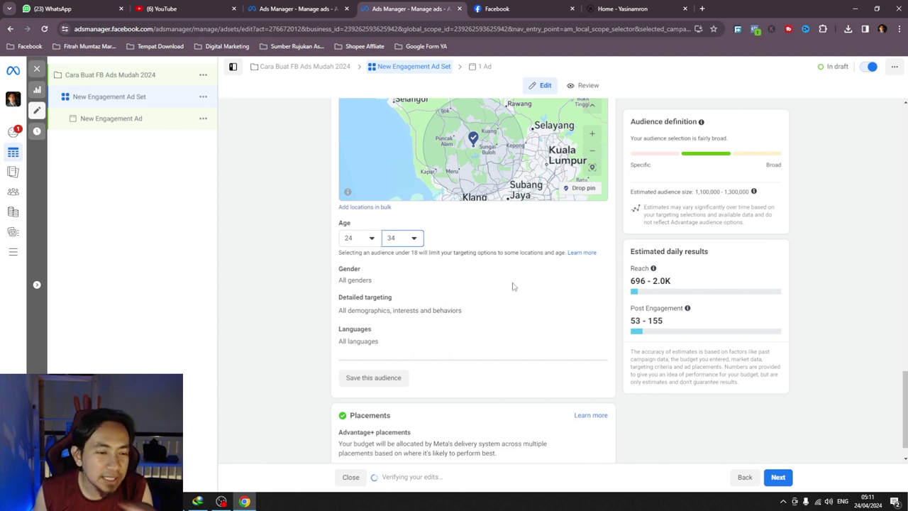
# Step: Open the gender options for editing and add the interest Digital marketing (marketing) to the detailed targeting
pyautogui.click(598, 275)
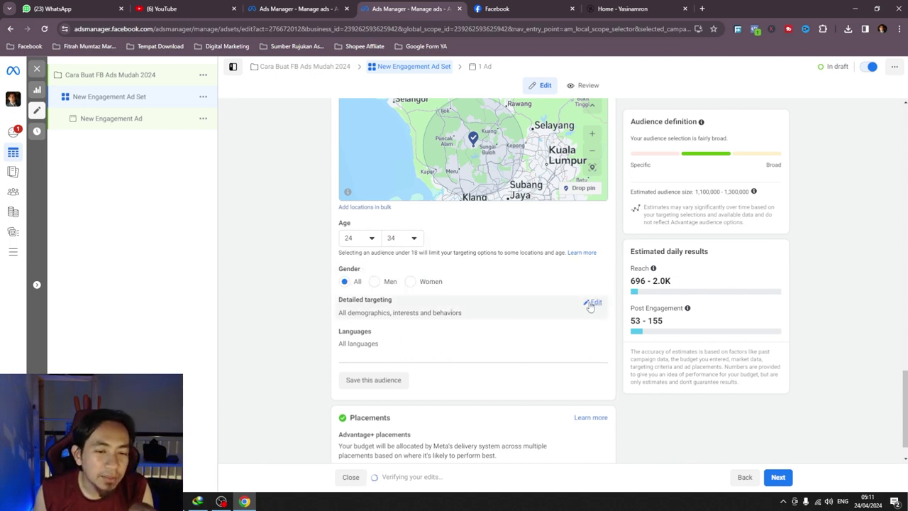
pyautogui.click(593, 307)
pyautogui.write('digital marketing')
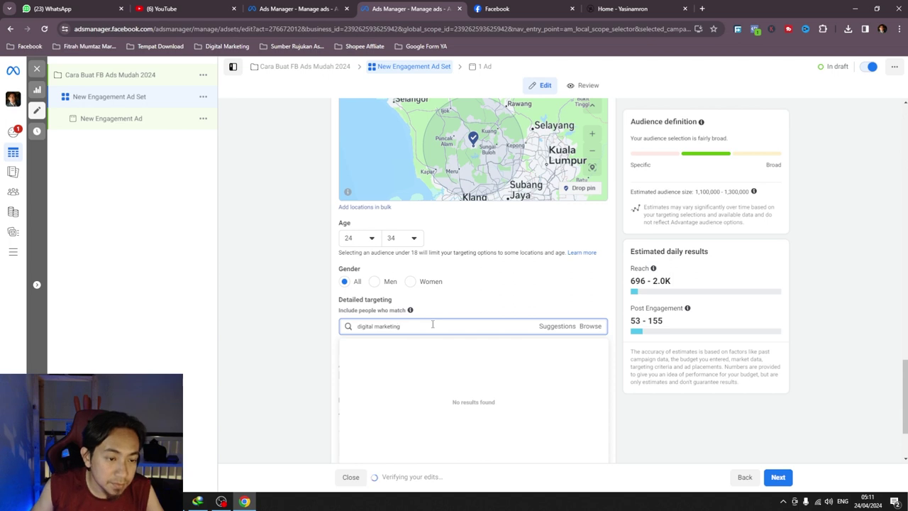
pyautogui.click(548, 349)
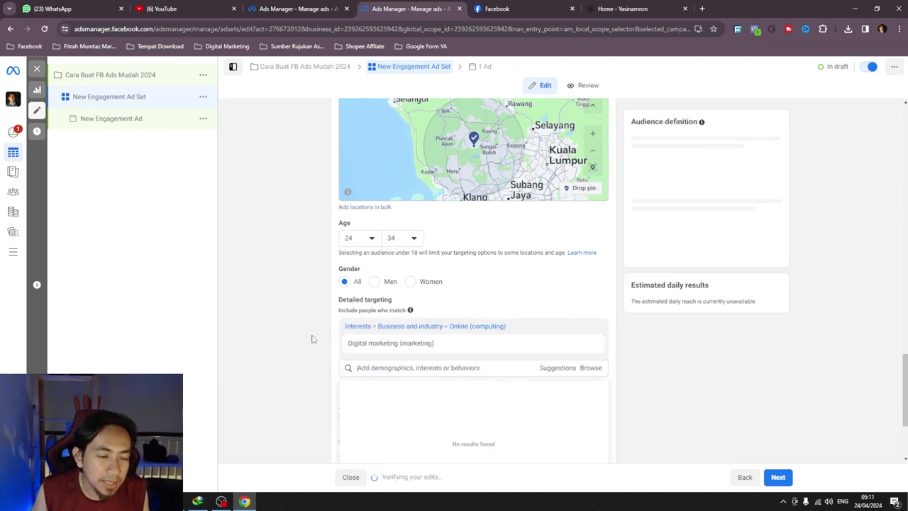
# Step: Review the suggested interests for detailed targeting, and set the audience languages to Malay and English (All)
pyautogui.click(559, 367)
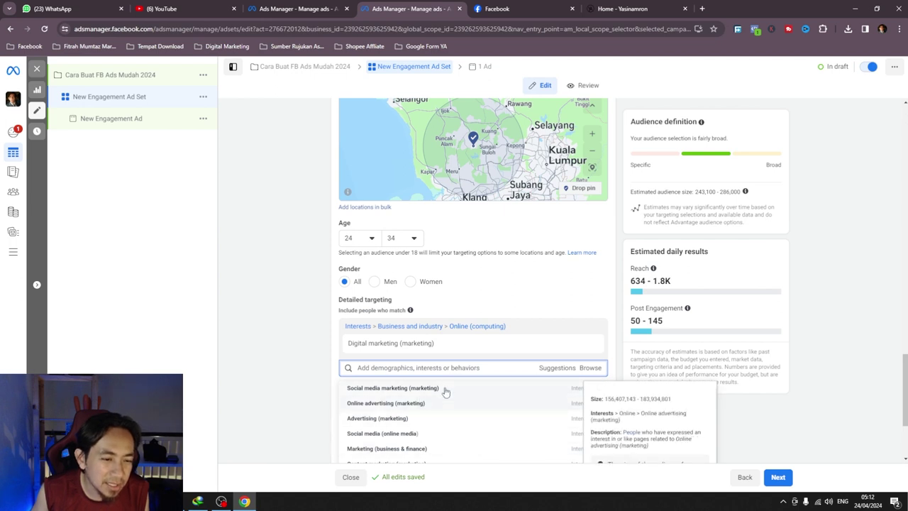
pyautogui.scroll(-2, 327, 284)
pyautogui.click(326, 262)
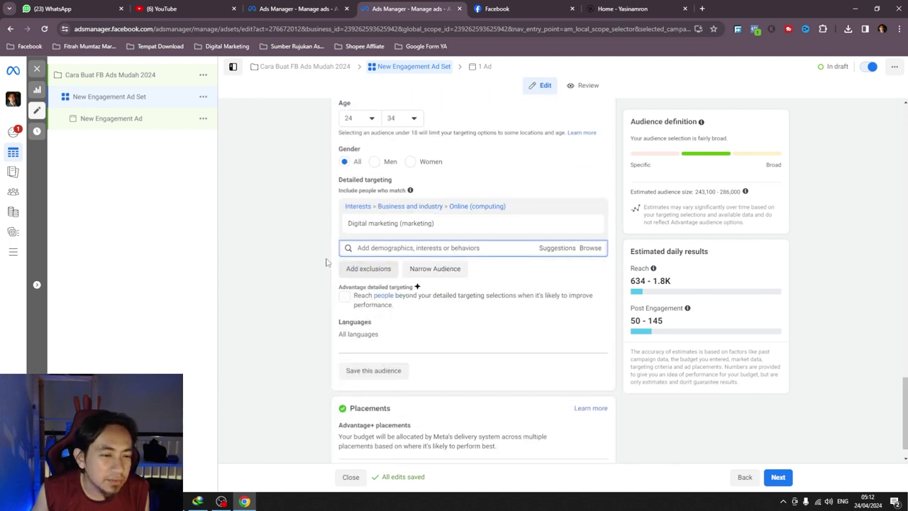
pyautogui.click(588, 322)
pyautogui.write('m')
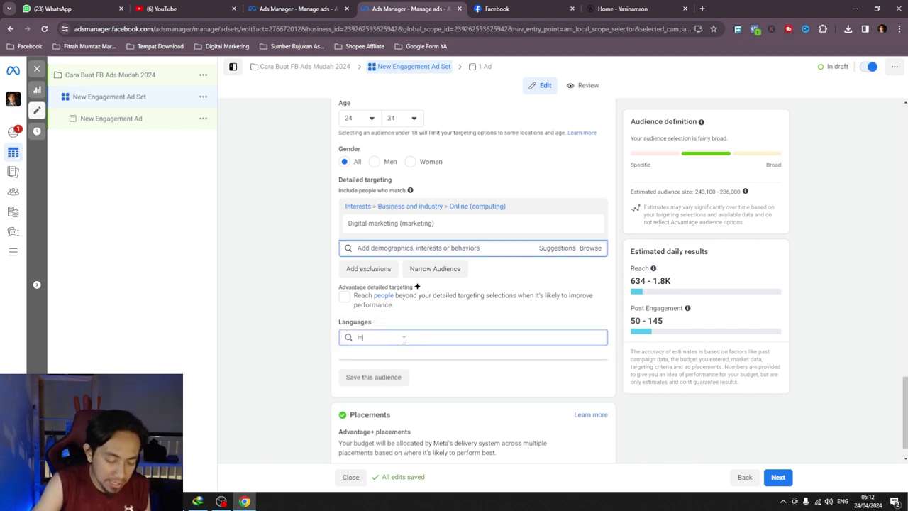
pyautogui.write('alay')
pyautogui.press('Return')
pyautogui.write('eng')
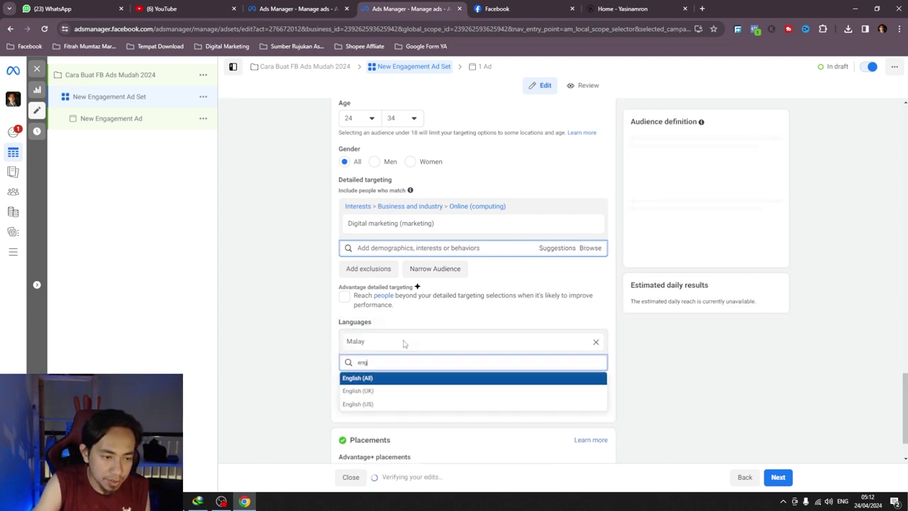
pyautogui.press('Return')
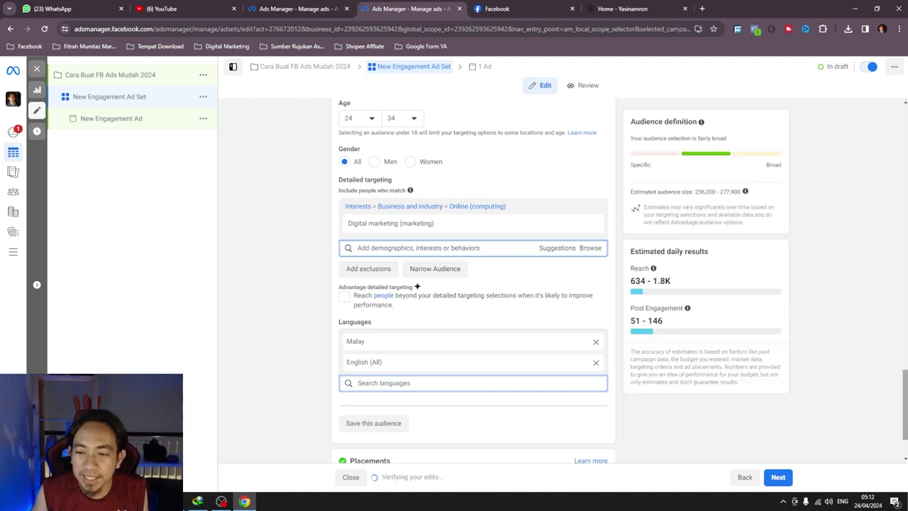
# Step: Switch the ad set from Advantage+ placements to Manual placements
pyautogui.scroll(-1, 473, 284)
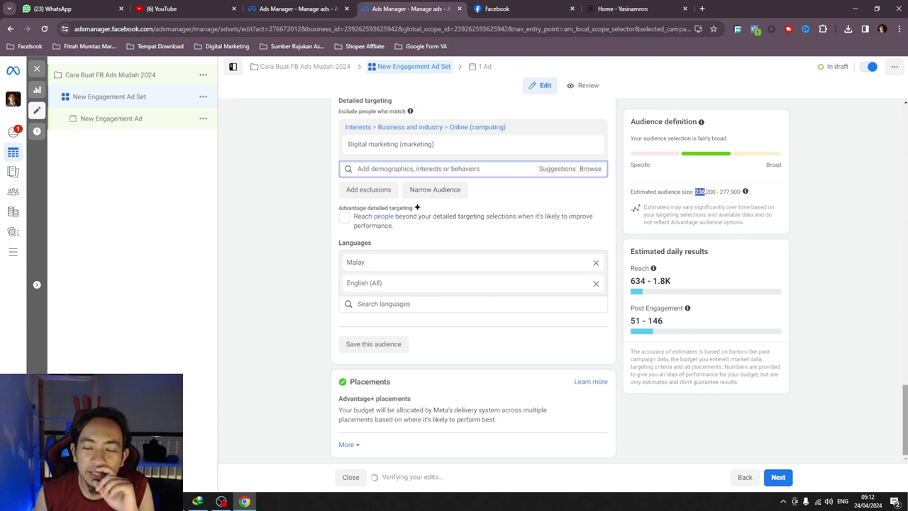
pyautogui.scroll(4, 473, 284)
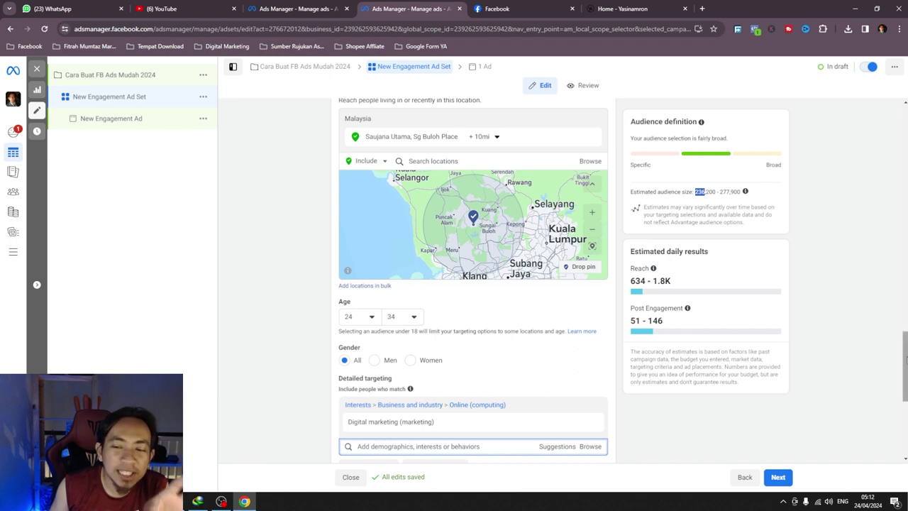
pyautogui.scroll(-4, 906, 366)
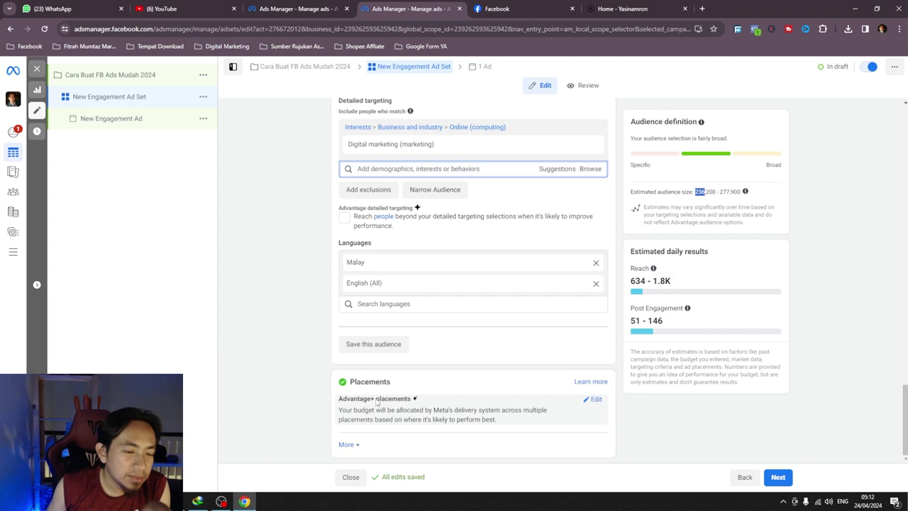
pyautogui.click(592, 400)
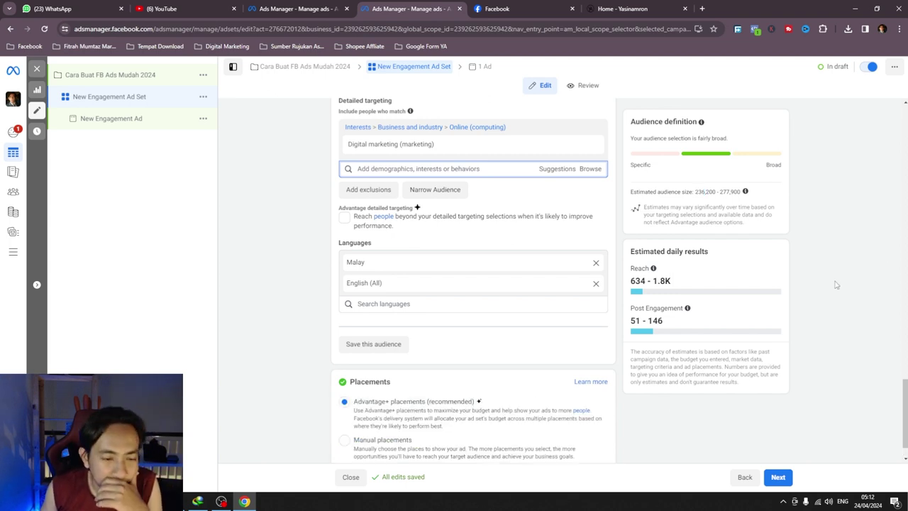
pyautogui.scroll(-1, 780, 443)
pyautogui.click(347, 403)
pyautogui.scroll(-5, 873, 407)
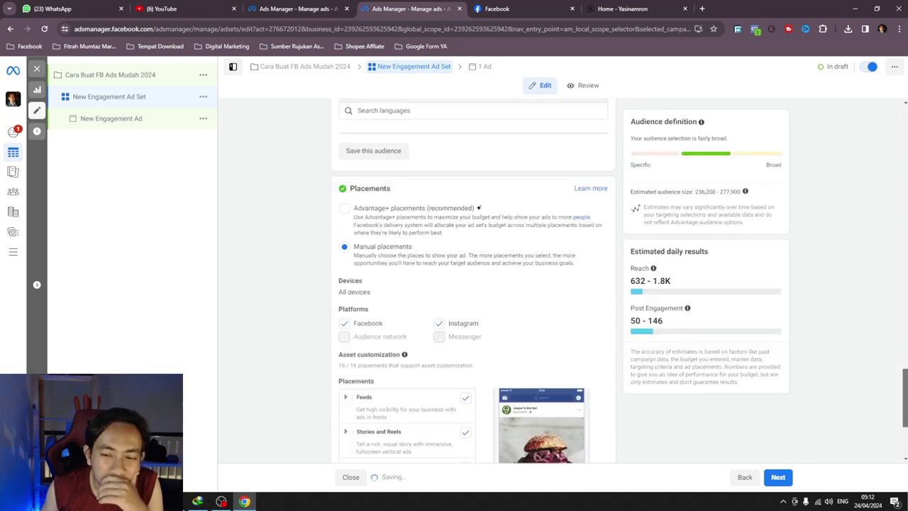
# Step: Limit the placement devices to Mobile by excluding Desktop
pyautogui.click(594, 109)
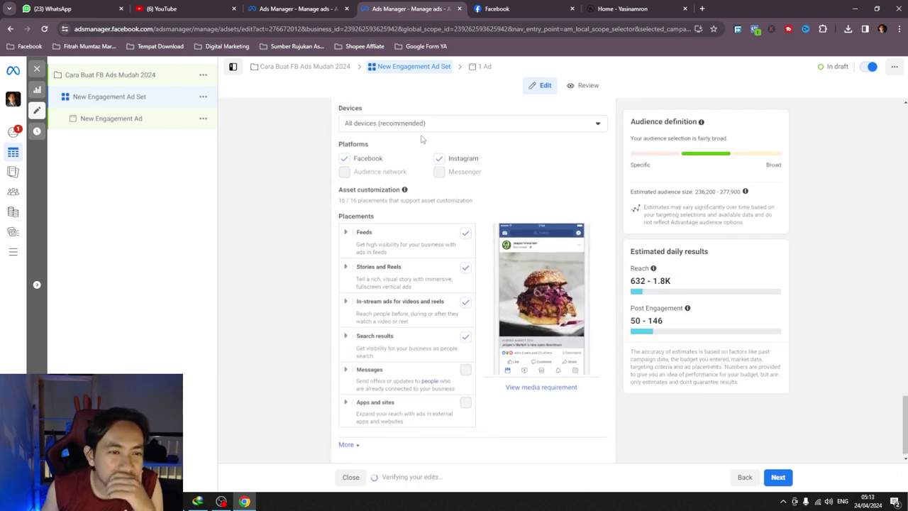
pyautogui.click(385, 124)
pyautogui.click(376, 167)
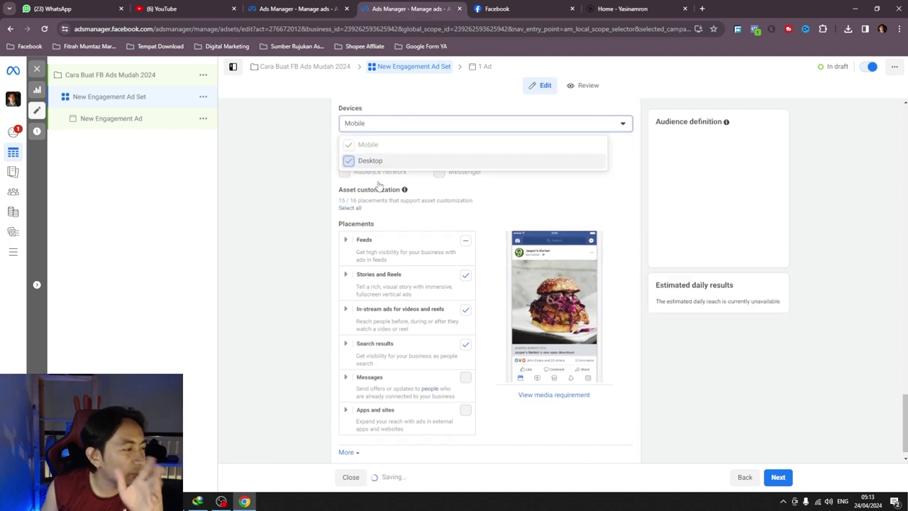
pyautogui.scroll(1, 740, 223)
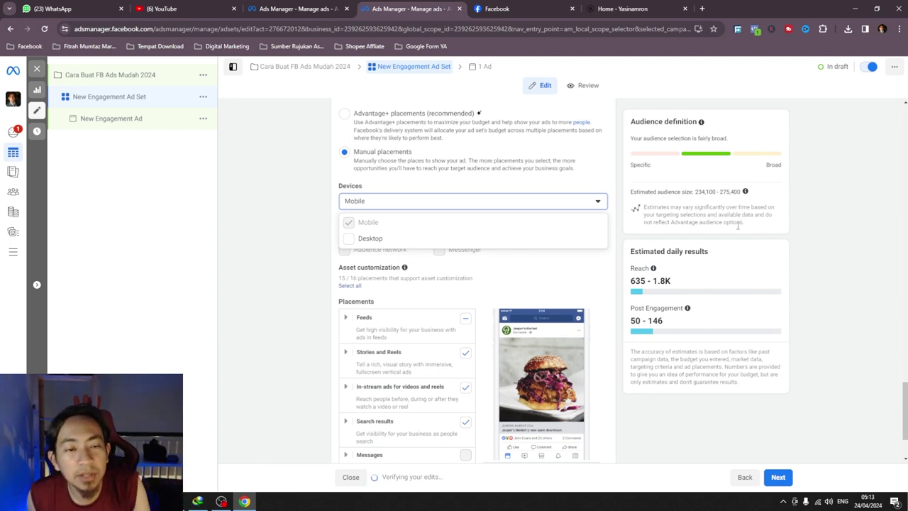
pyautogui.click(829, 267)
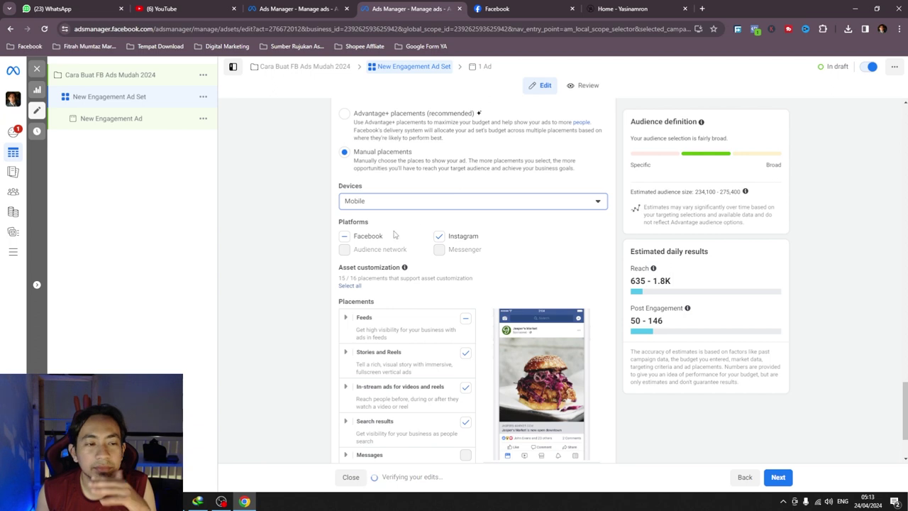
# Step: Include Desktop among the devices and exclude it again to compare the estimated audience size
pyautogui.click(388, 206)
pyautogui.click(360, 240)
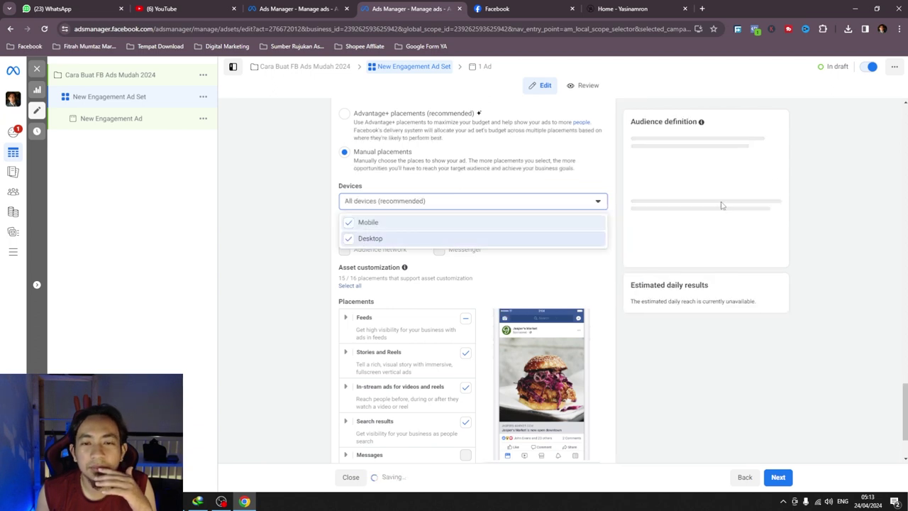
pyautogui.click(349, 238)
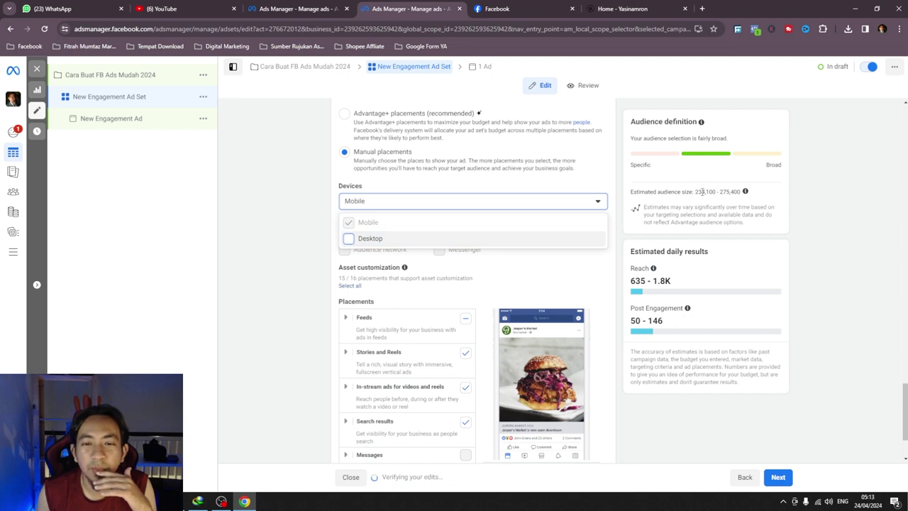
pyautogui.moveTo(700, 191); pyautogui.dragTo(709, 191)
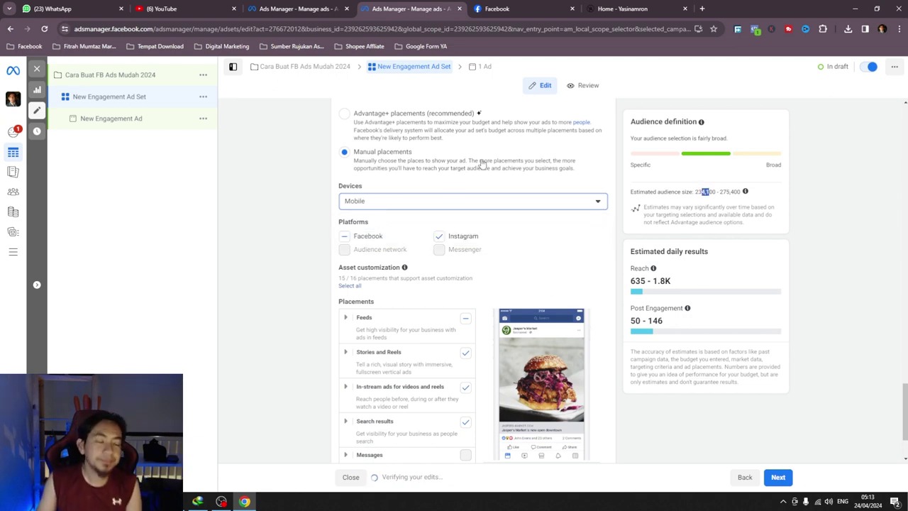
# Step: Include the entire Feeds placement group and review its individual placements
pyautogui.moveTo(906, 415); pyautogui.dragTo(905, 431)
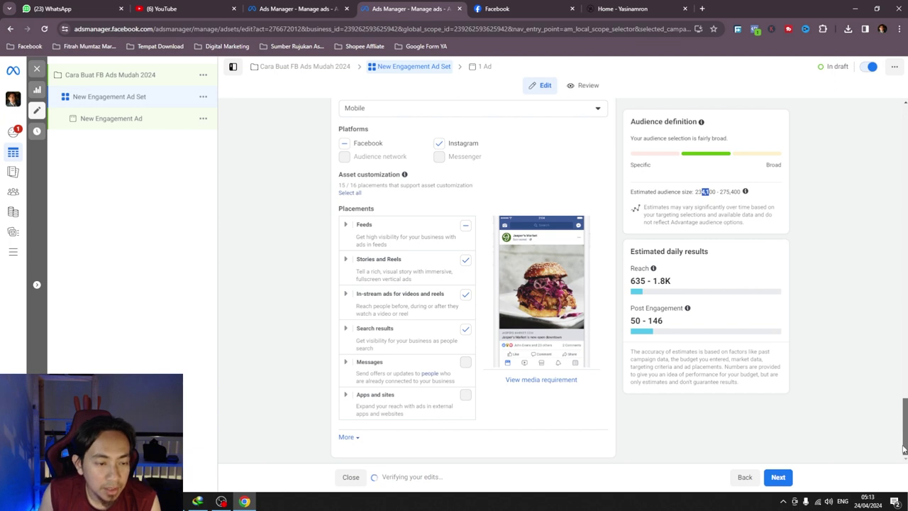
pyautogui.click(466, 225)
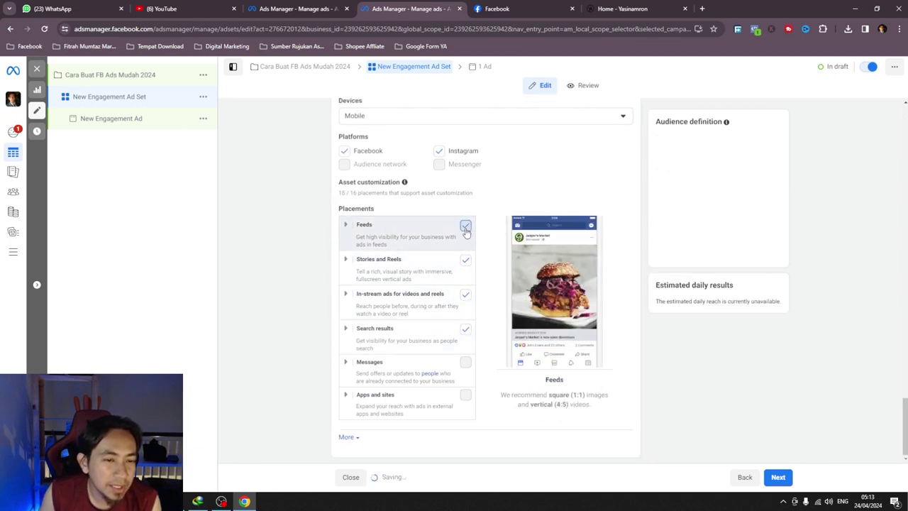
pyautogui.click(345, 226)
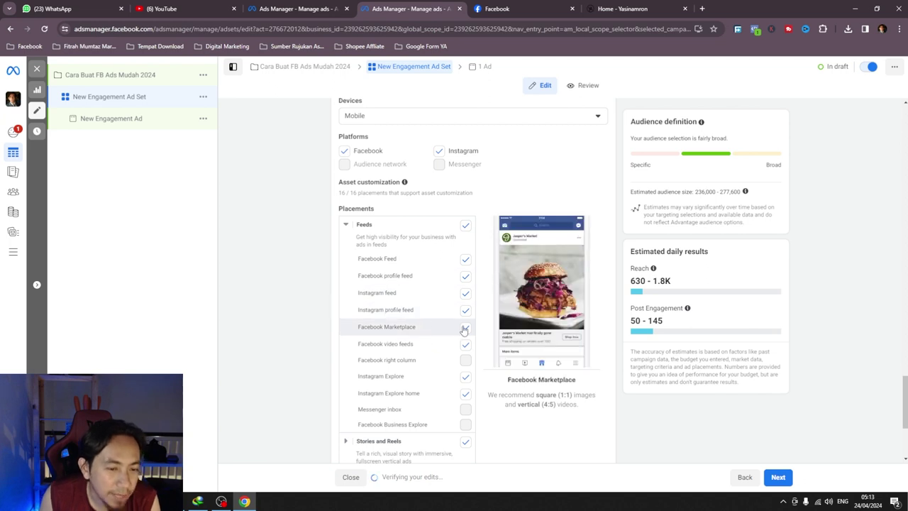
pyautogui.click(346, 224)
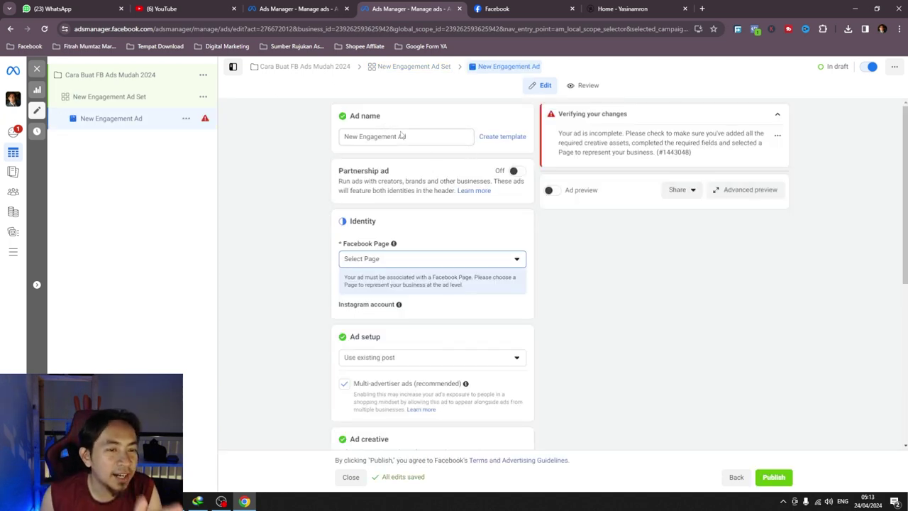
# Step: Search the available Pages for "yas" and set the matching one as the ad's Facebook Page
pyautogui.click(405, 262)
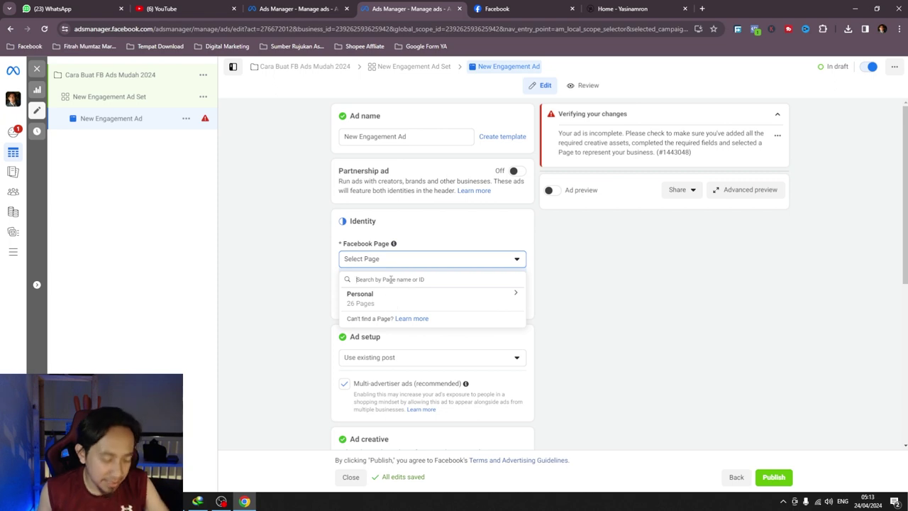
pyautogui.write('yas')
pyautogui.press('Return')
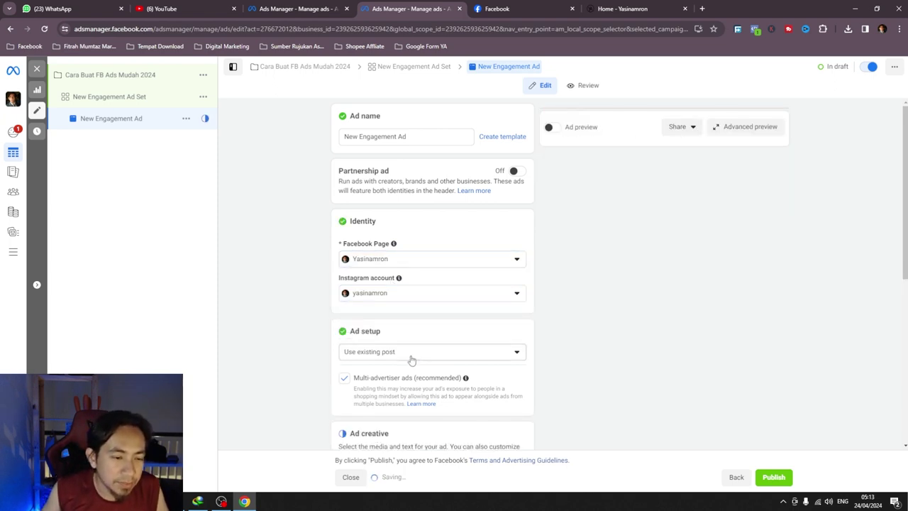
# Step: Switch the ad setup to Create ad and return it to Use existing post
pyautogui.click(415, 354)
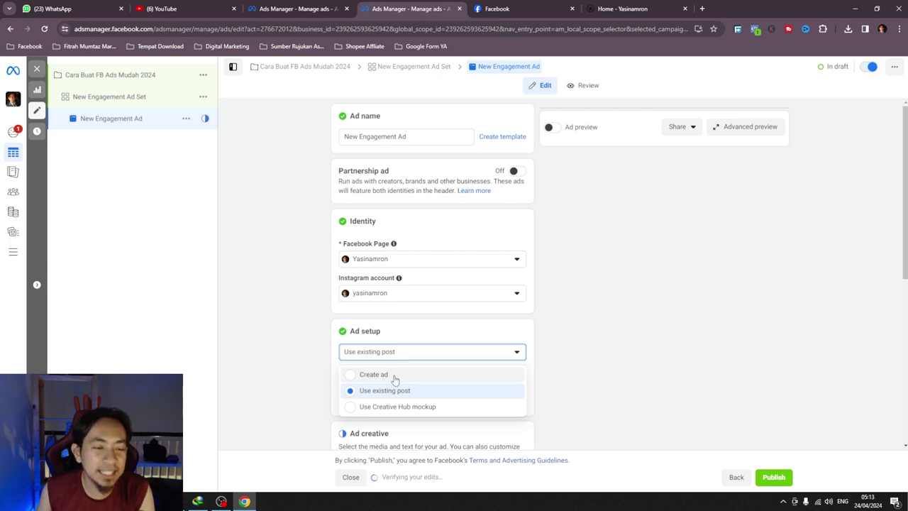
pyautogui.click(380, 380)
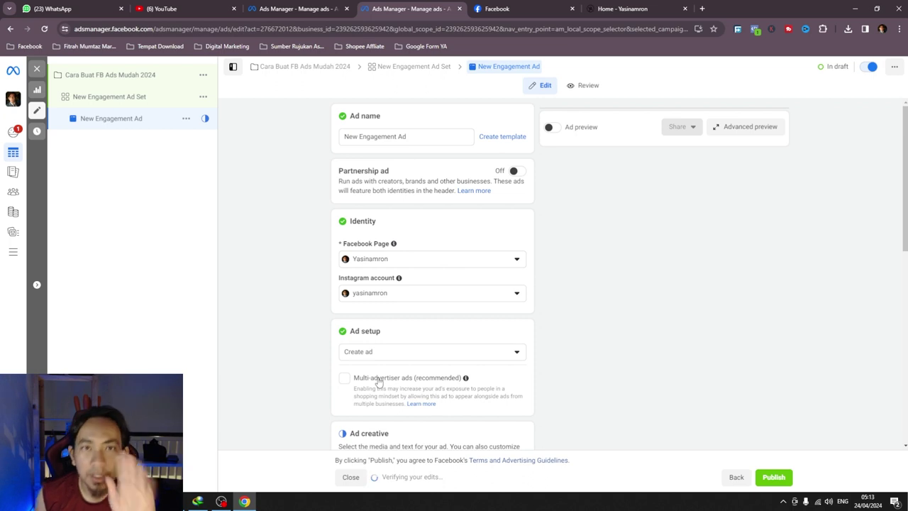
pyautogui.click(367, 354)
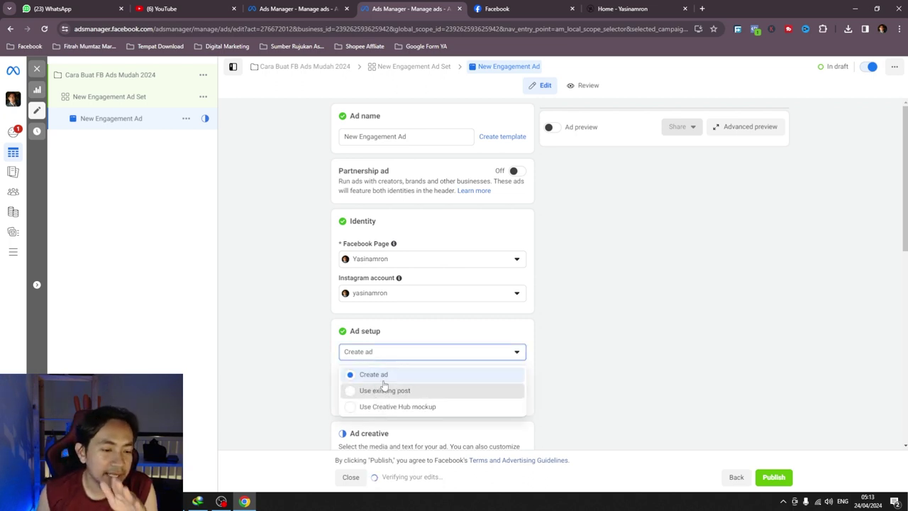
pyautogui.click(384, 390)
# Step: Use the existing Facebook photo post beginning "Nak tau dak Cara Buat Fb Ads Mudah 2024" as the ad creative
pyautogui.scroll(-2, 633, 334)
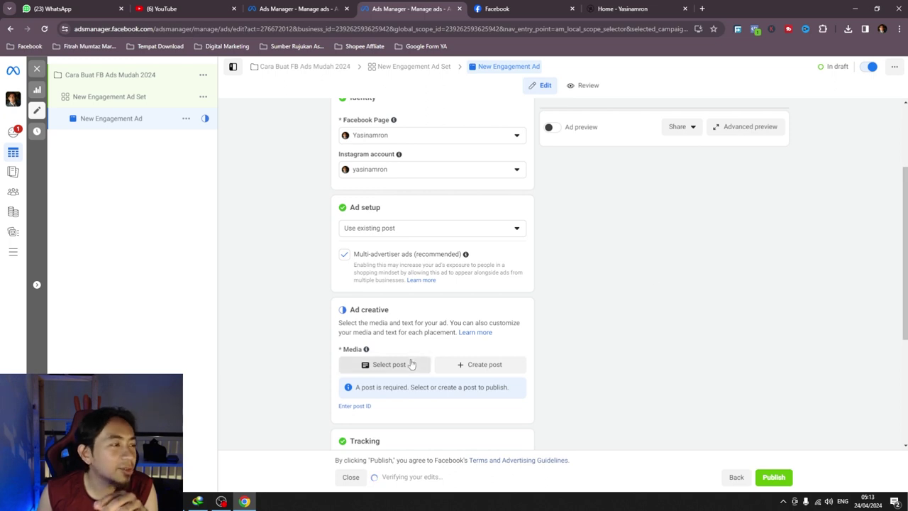
pyautogui.click(411, 364)
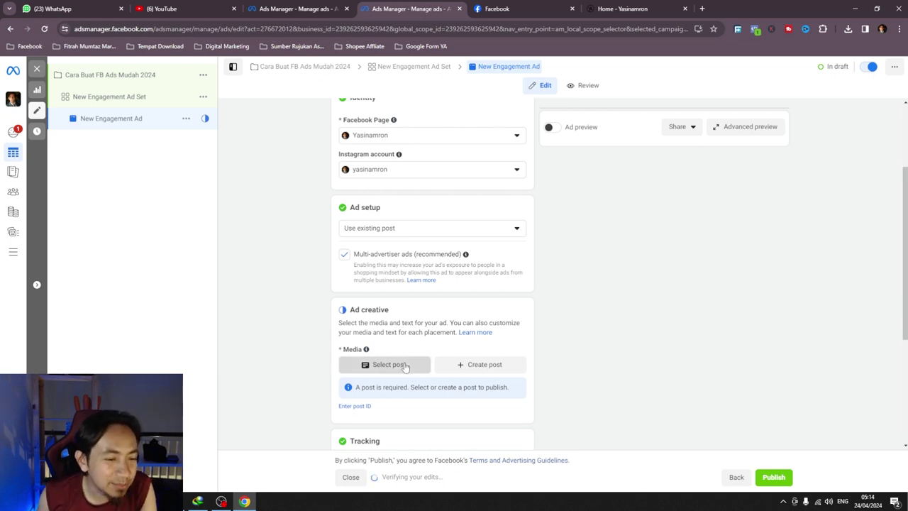
pyautogui.click(403, 210)
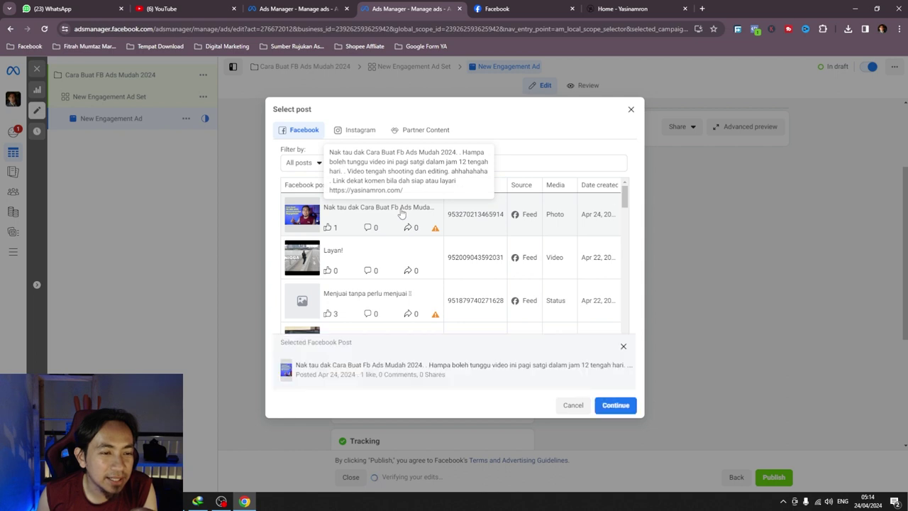
pyautogui.click(616, 406)
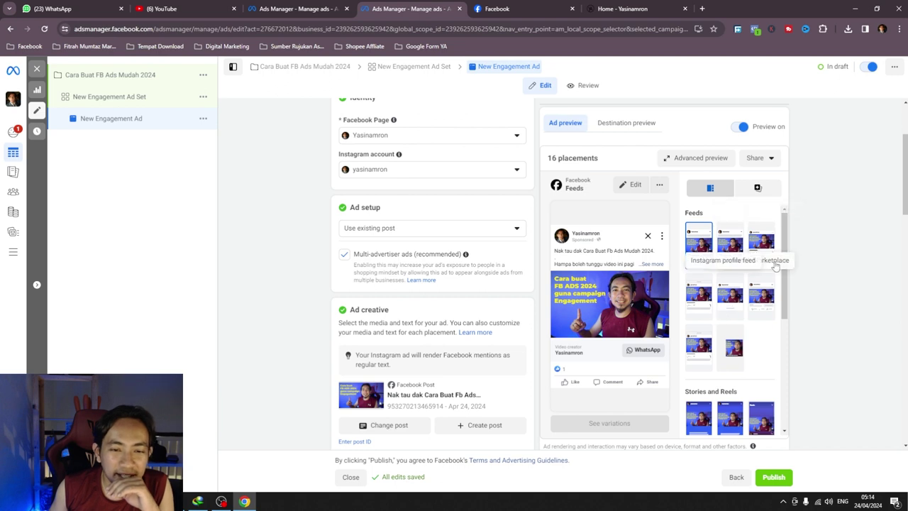
# Step: Change the existing post's call to action to Learn more
pyautogui.scroll(-2, 475, 331)
pyautogui.scroll(-3, 425, 350)
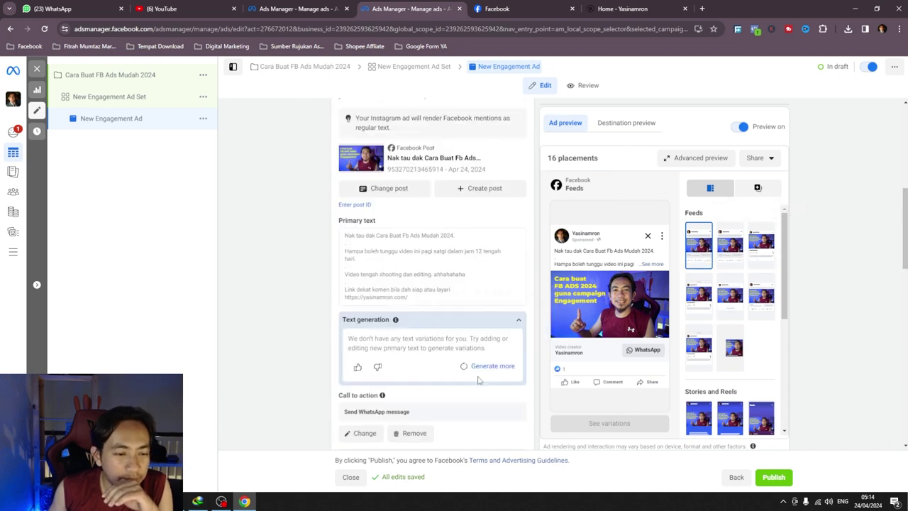
pyautogui.scroll(-2, 441, 320)
pyautogui.click(365, 339)
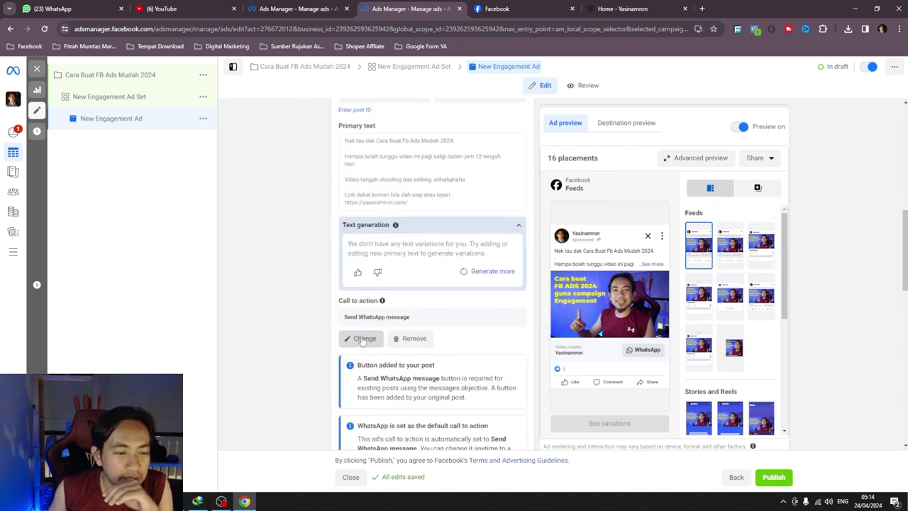
pyautogui.click(442, 169)
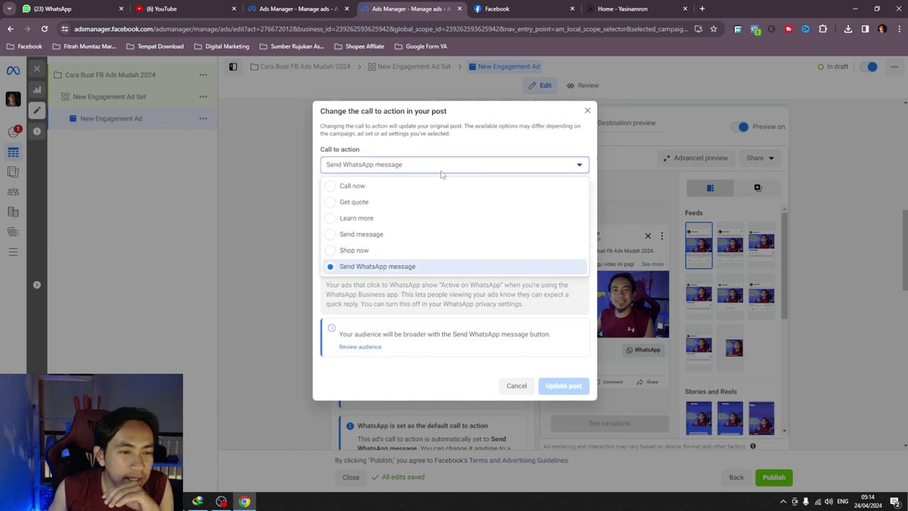
pyautogui.click(369, 218)
pyautogui.moveTo(423, 255); pyautogui.dragTo(197, 261)
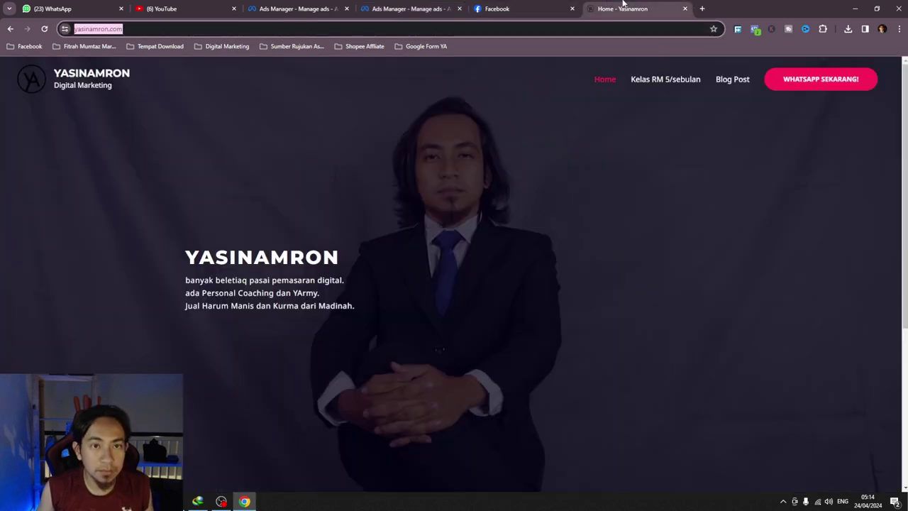
pyautogui.click(624, 9)
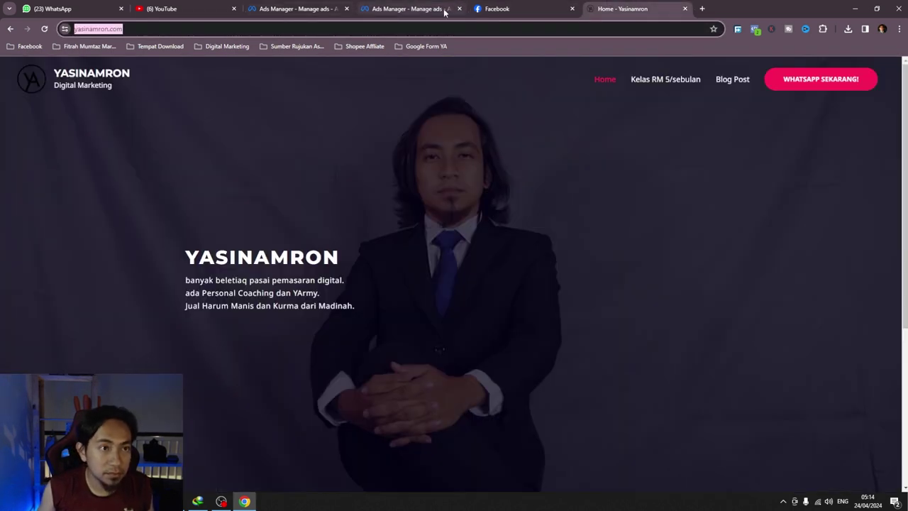
pyautogui.click(488, 9)
pyautogui.click(298, 10)
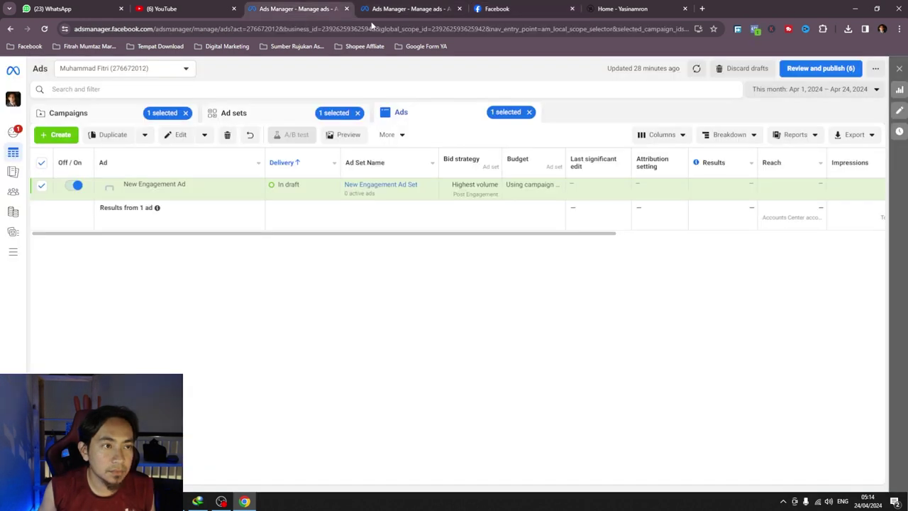
pyautogui.click(415, 9)
pyautogui.press('BackSpace')
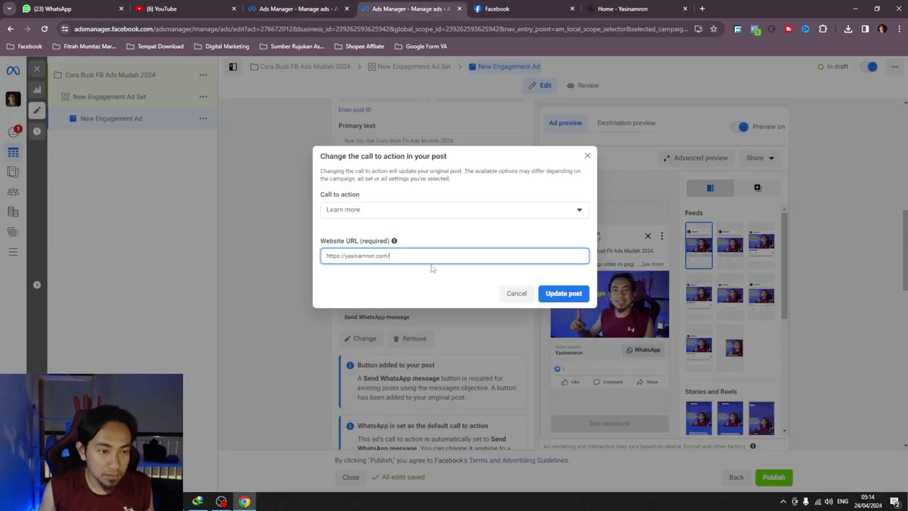
pyautogui.click(549, 295)
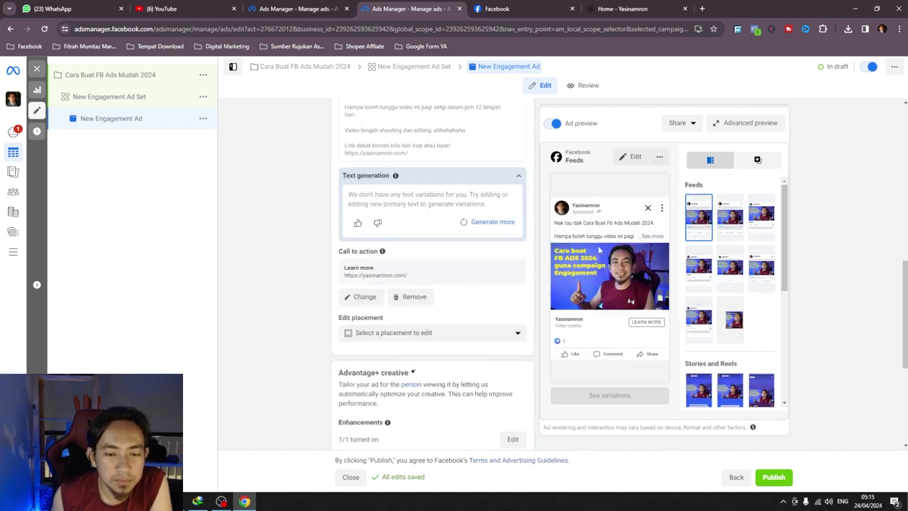
# Step: Check the call-to-action settings against the website link in the published Facebook post, leaving the settings as they are
pyautogui.click(365, 297)
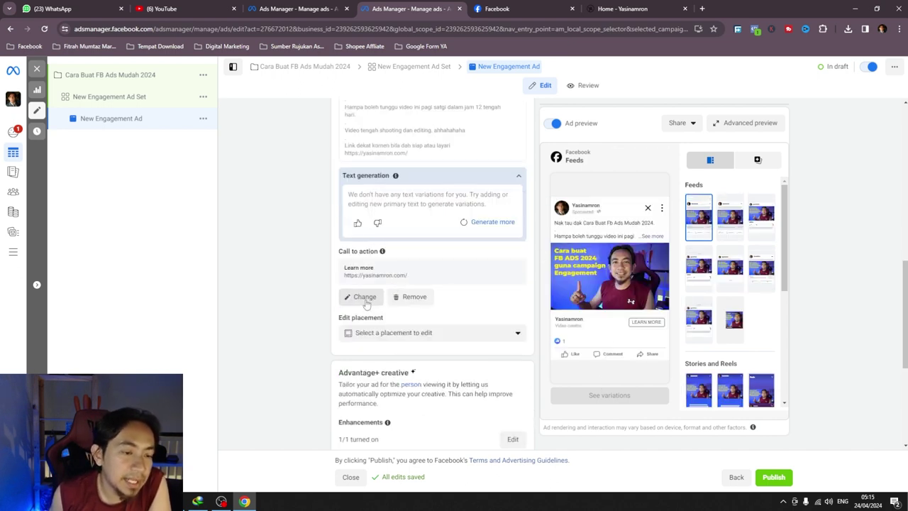
pyautogui.click(499, 10)
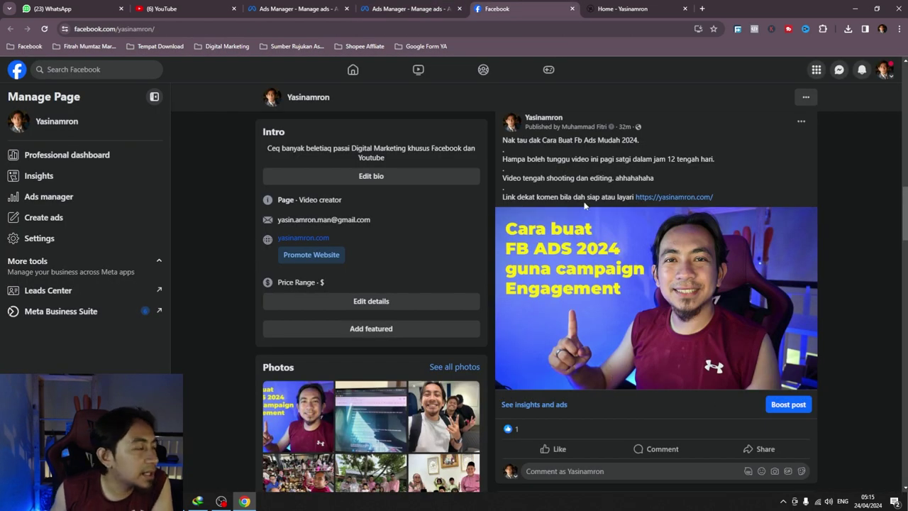
pyautogui.hotkey('ctrl', 'shift', 'Tab')
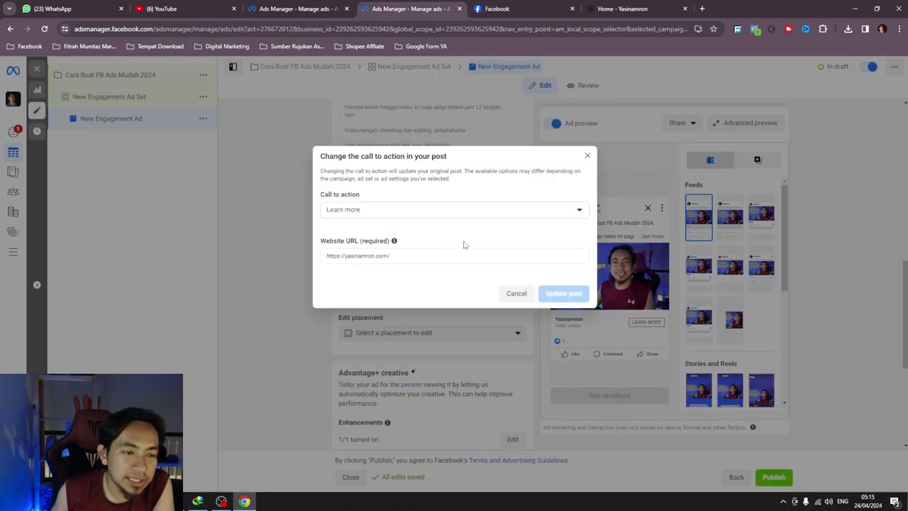
pyautogui.click(587, 156)
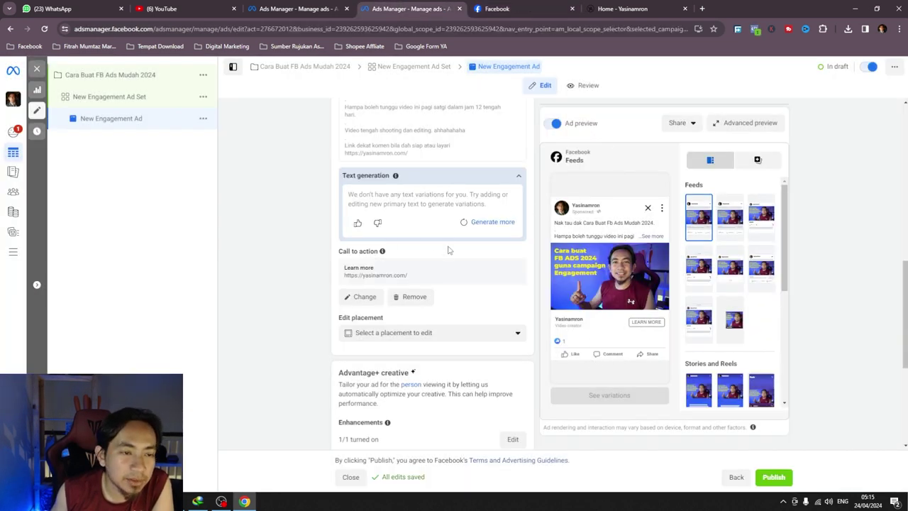
# Step: Review the ad's identity, ad setup, creative, primary text and call to action alongside the placement previews
pyautogui.scroll(5, 448, 254)
pyautogui.scroll(-3, 449, 256)
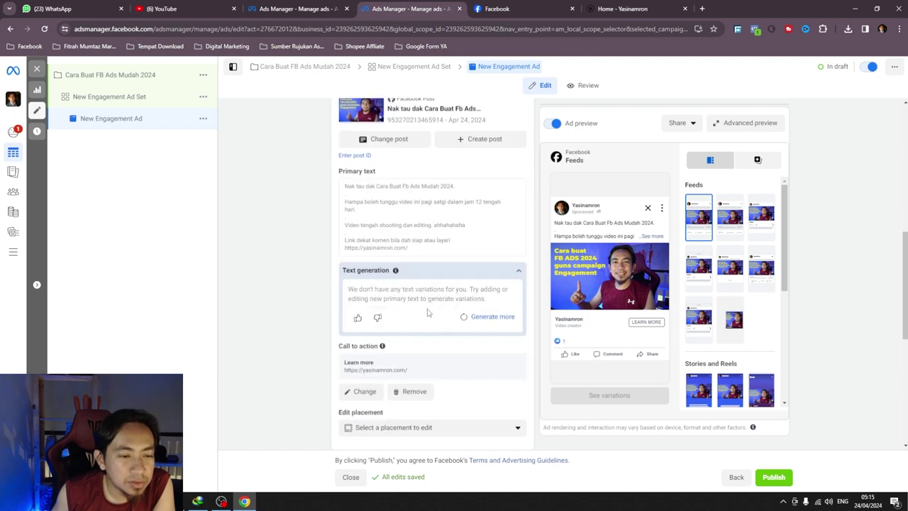
pyautogui.scroll(-2, 480, 369)
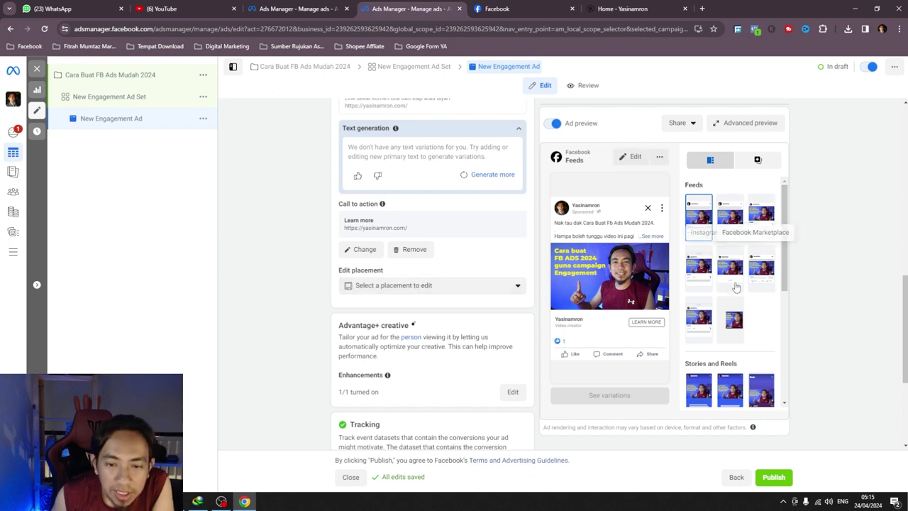
pyautogui.scroll(2, 477, 243)
pyautogui.scroll(-1, 477, 243)
pyautogui.scroll(7, 477, 243)
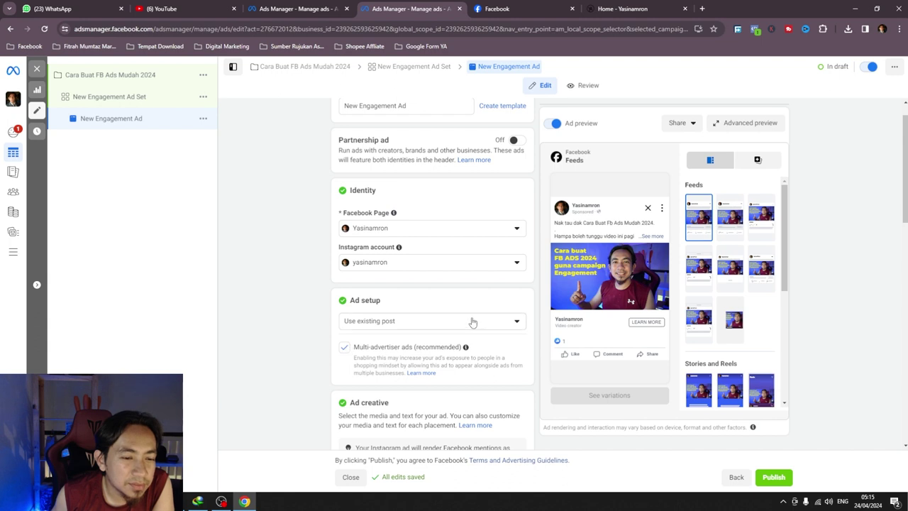
pyautogui.scroll(-3, 477, 255)
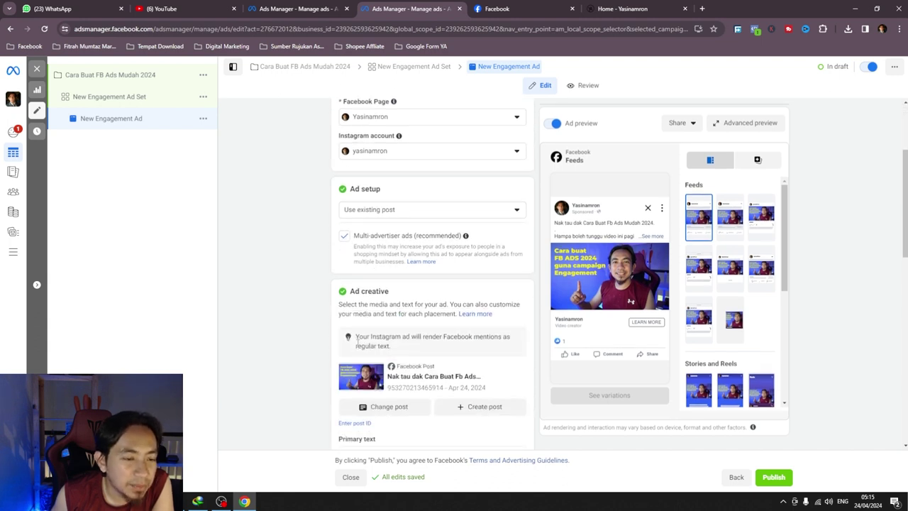
pyautogui.scroll(-1, 381, 284)
pyautogui.scroll(1, 403, 291)
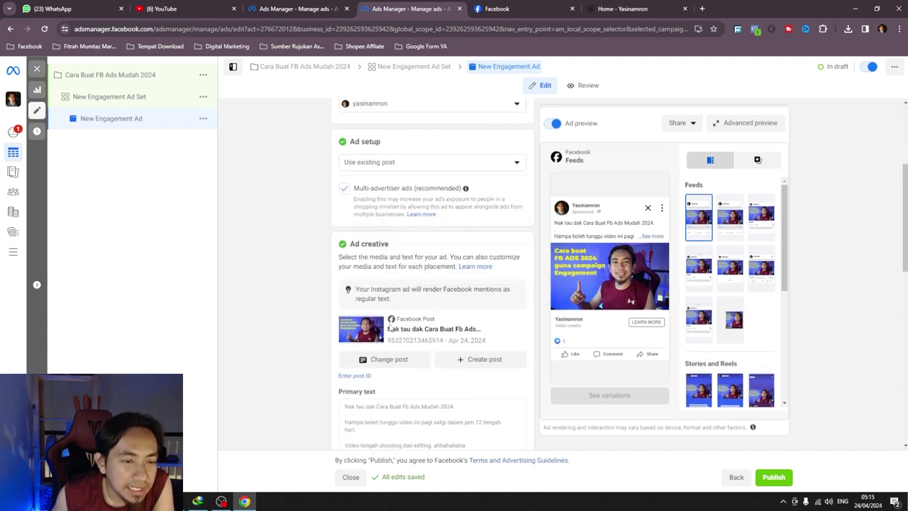
pyautogui.scroll(1, 487, 351)
pyautogui.scroll(-5, 635, 332)
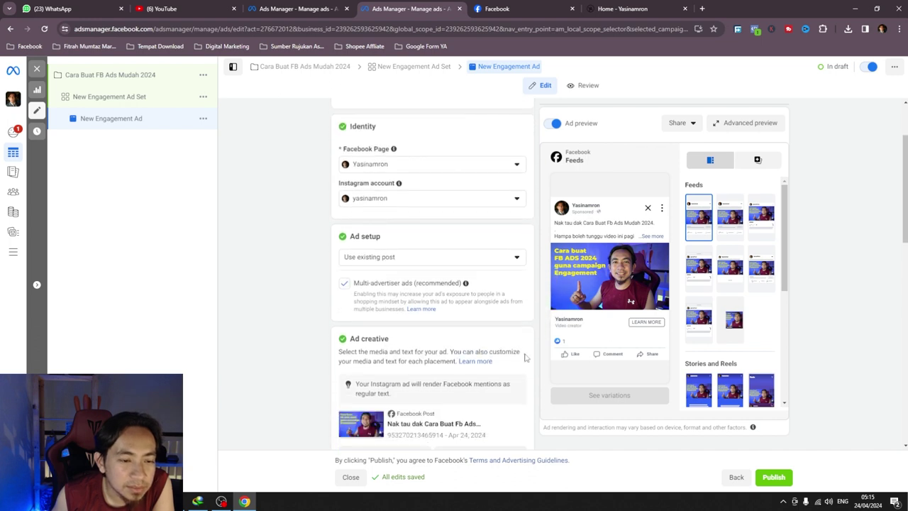
# Step: Enable website event tracking with the Pixel matching the ad's Facebook Page and publish the ad
pyautogui.scroll(-5, 452, 324)
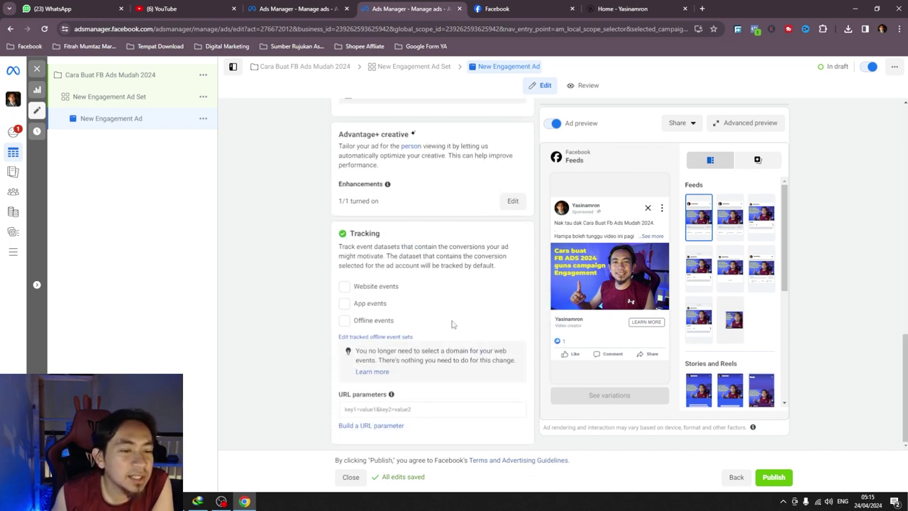
pyautogui.click(344, 286)
pyautogui.click(411, 313)
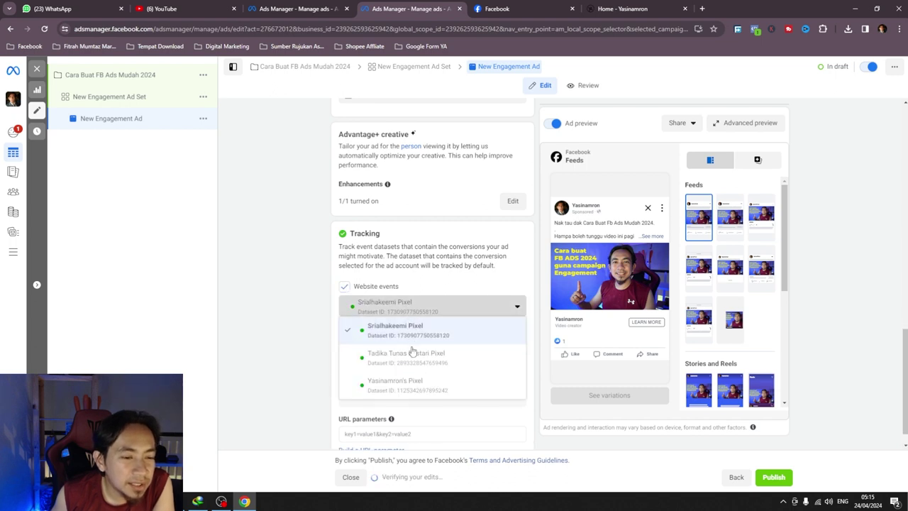
pyautogui.click(415, 389)
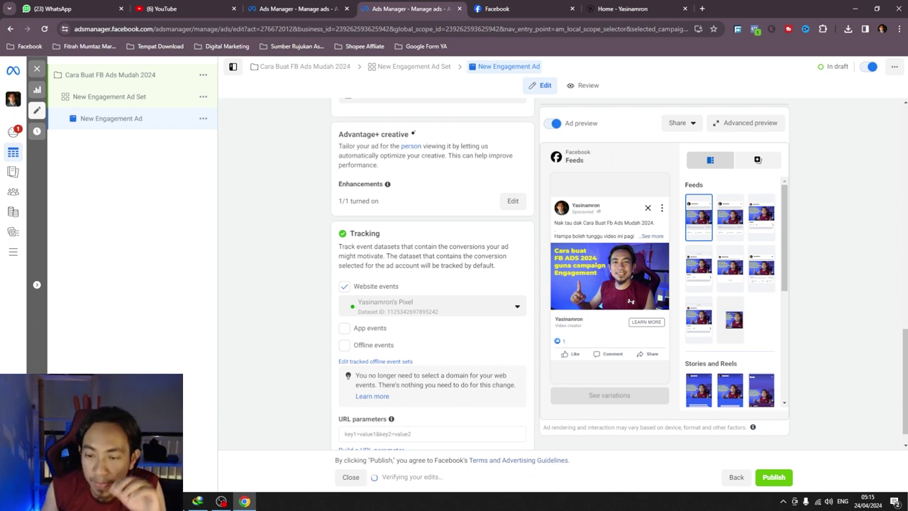
pyautogui.scroll(-1, 821, 401)
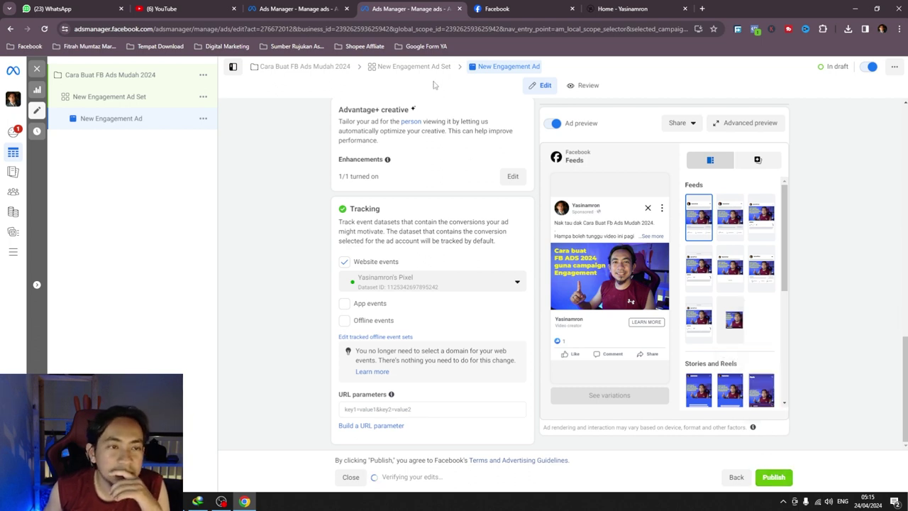
pyautogui.click(781, 480)
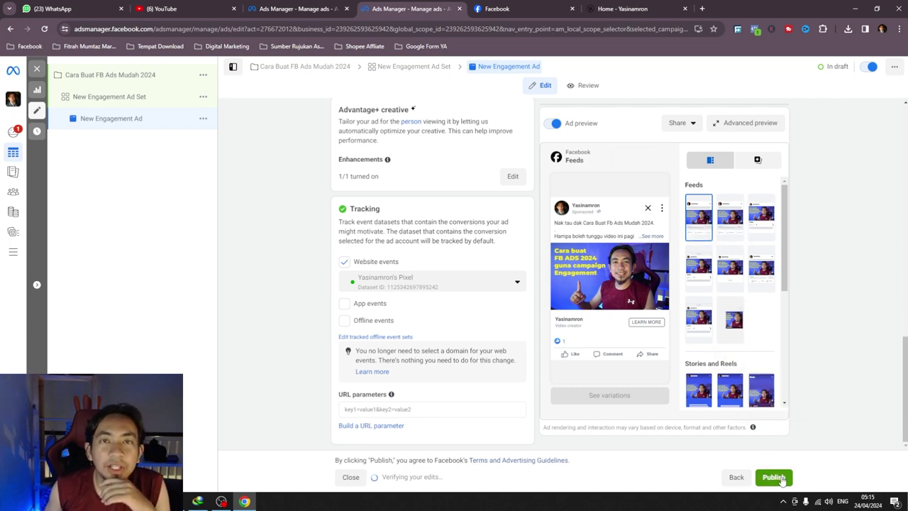